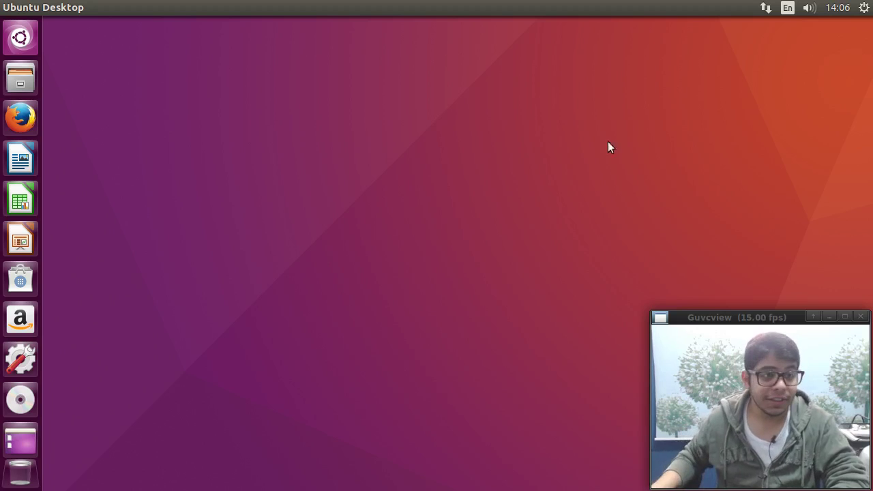
- Open dconf Editor and expand the settings tree through com, canonical and unity
click(32, 42)
click(111, 111)
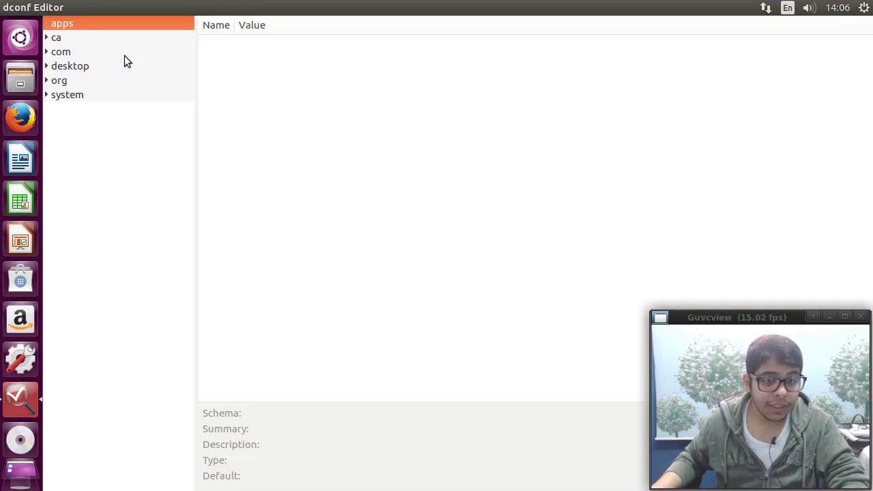
click(46, 51)
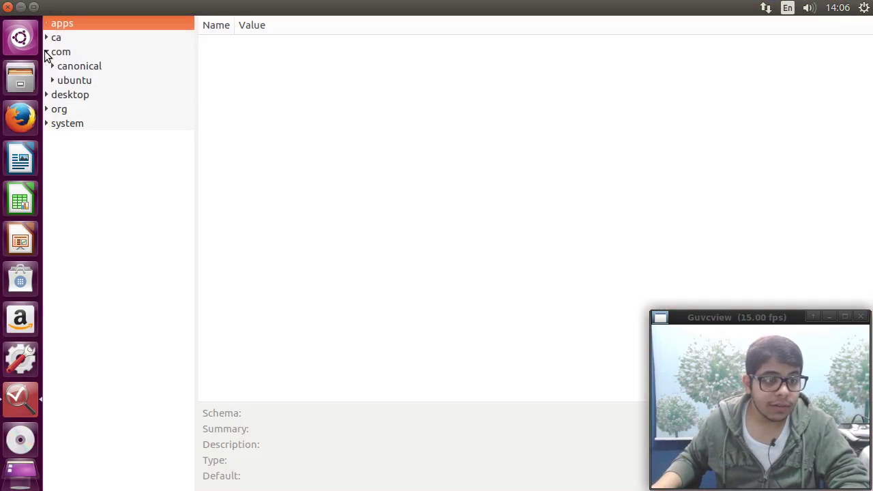
click(52, 66)
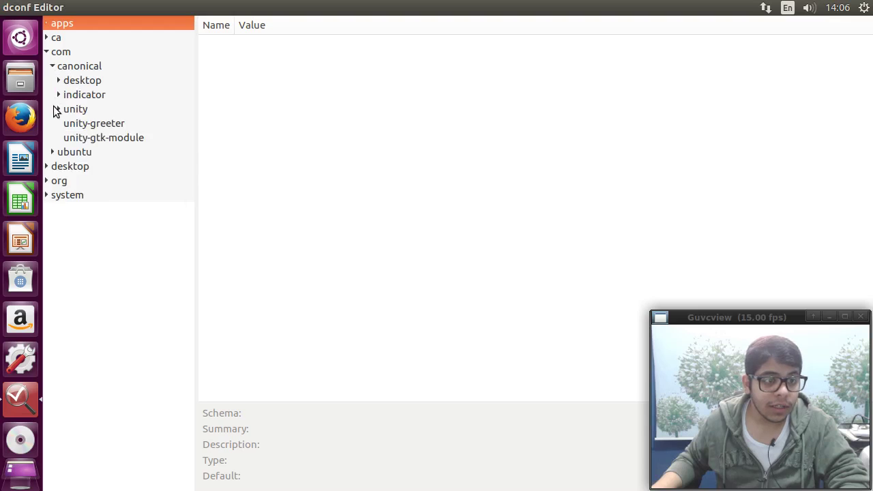
click(57, 110)
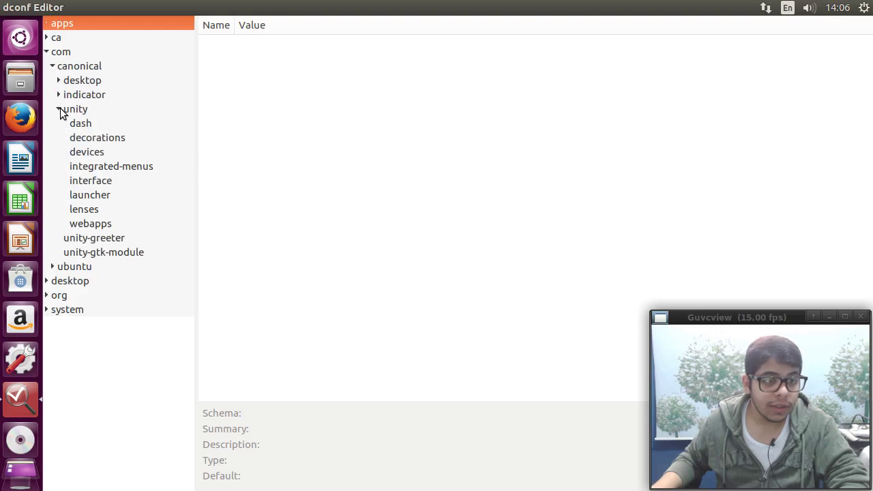
- Set the Unity launcher's launcher-position to Bottom and close dconf Editor
click(102, 196)
click(318, 92)
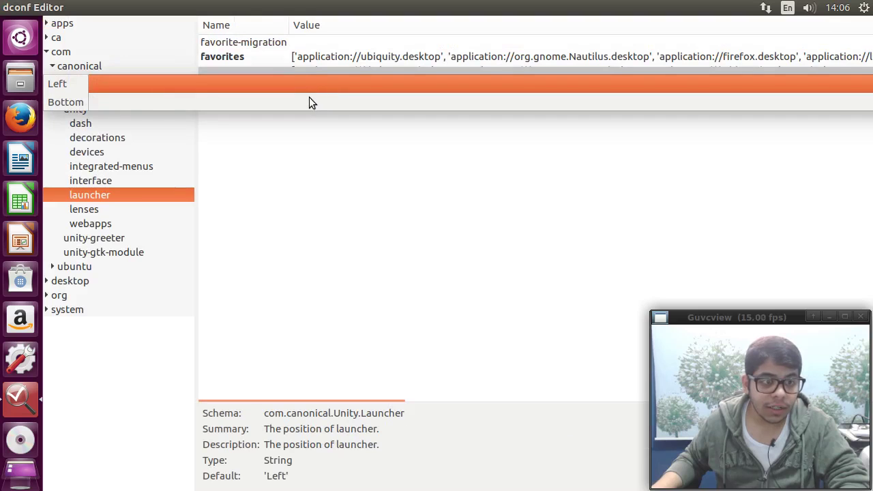
click(83, 102)
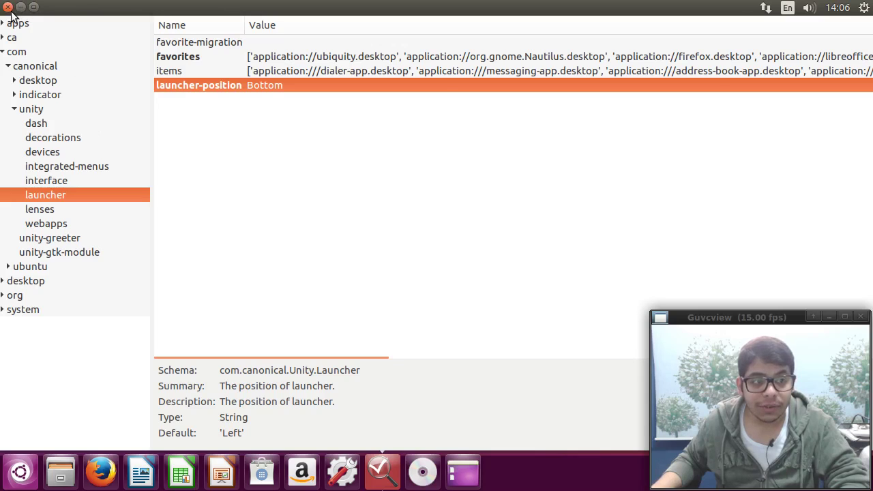
click(8, 8)
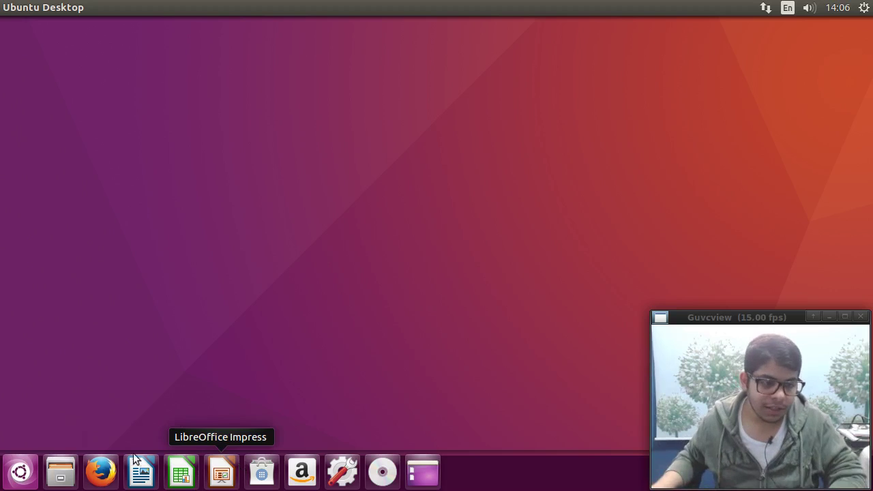
- Write the command "sudo apt-get install dconf-editor" in a Terminal without running it, and close the Terminal
click(20, 472)
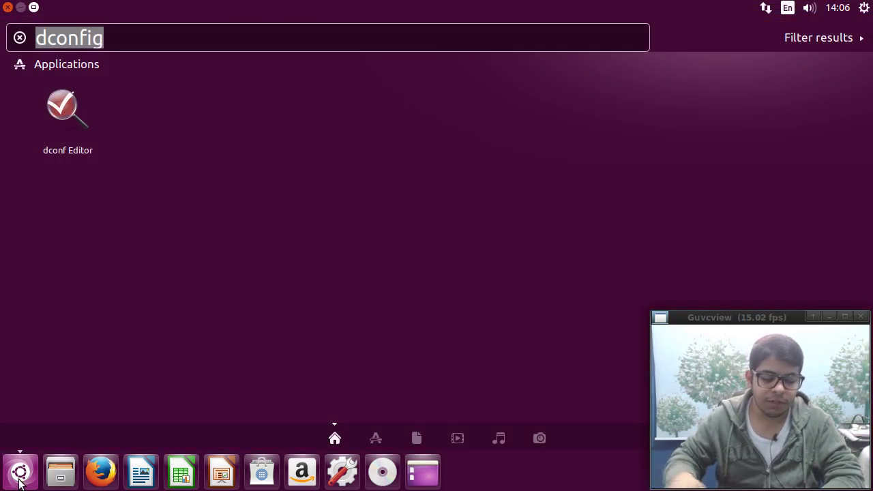
text(ter)
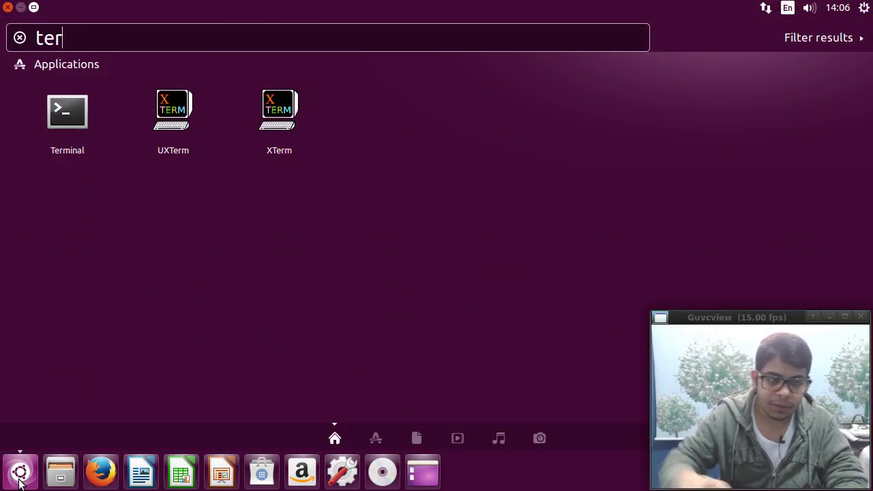
click(59, 107)
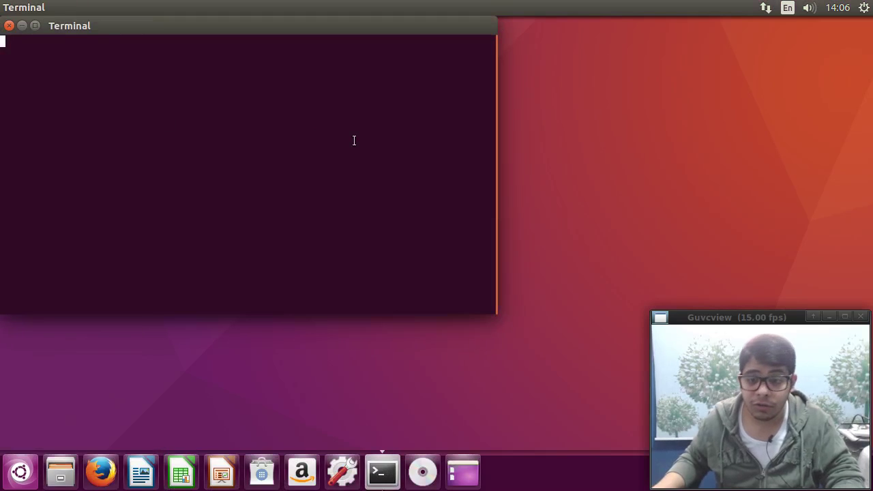
text(sudo apt-get install dcof)
key(BackSpace)
text(nf-editor)
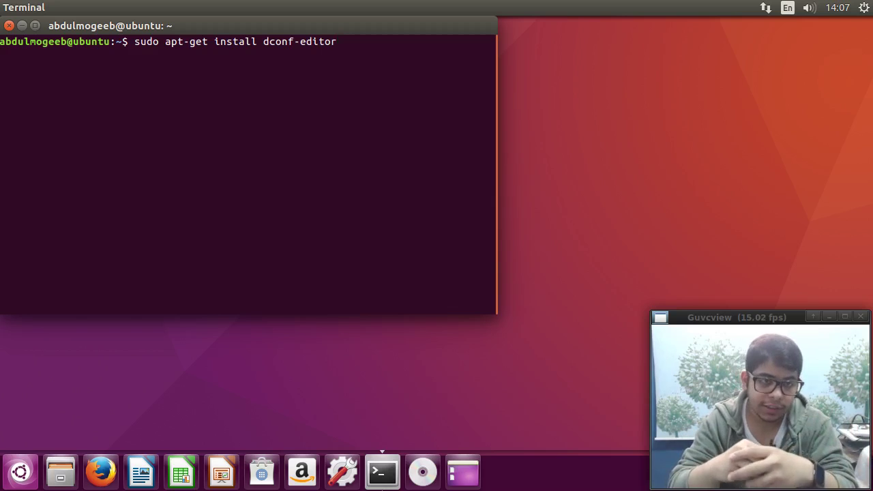
click(9, 25)
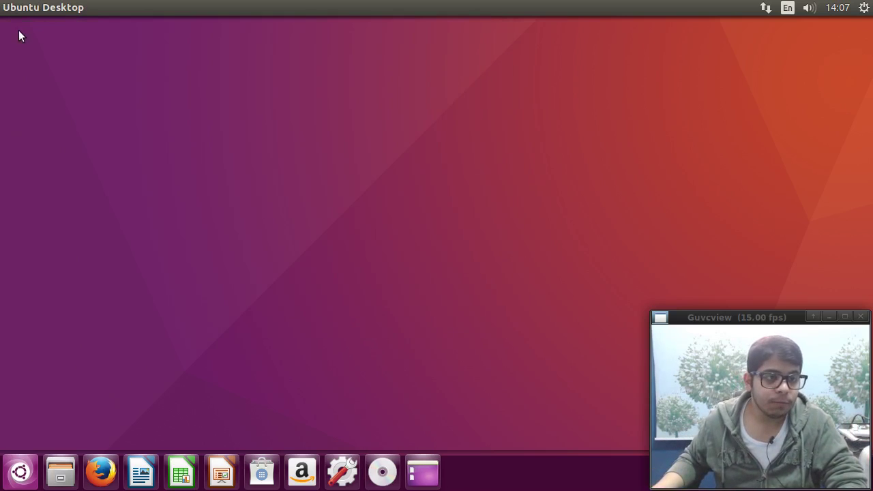
- Search the Dash for "dconf" and open dconf Editor
click(21, 473)
text(g)
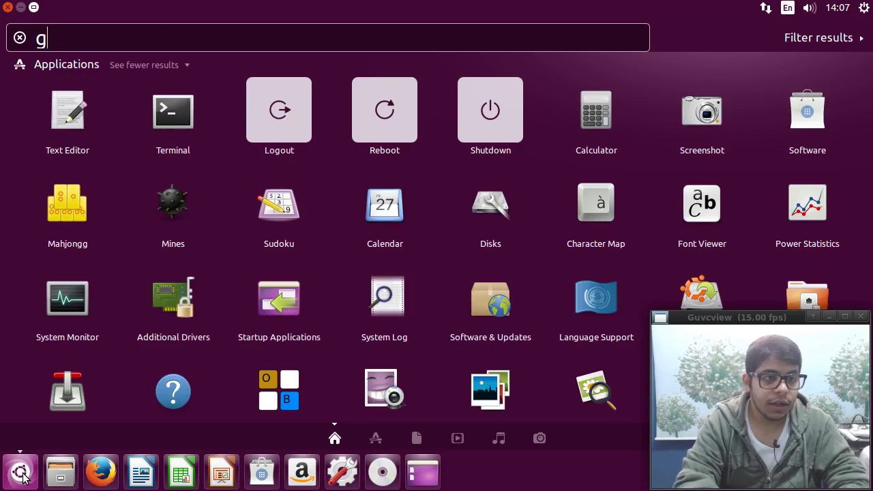
key(BackSpace)
text(do)
key(BackSpace)
text(conf)
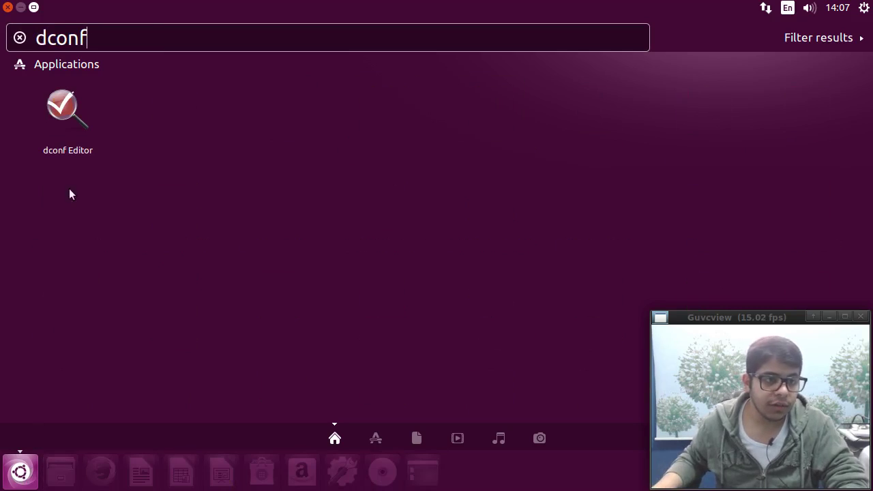
click(64, 122)
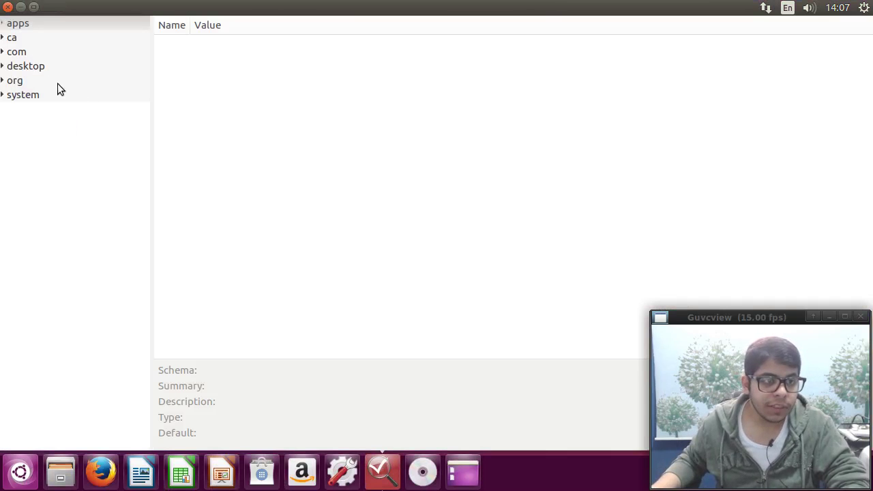
- Set launcher-position to Left under com, canonical, unity, launcher, and close dconf Editor
click(3, 51)
click(7, 66)
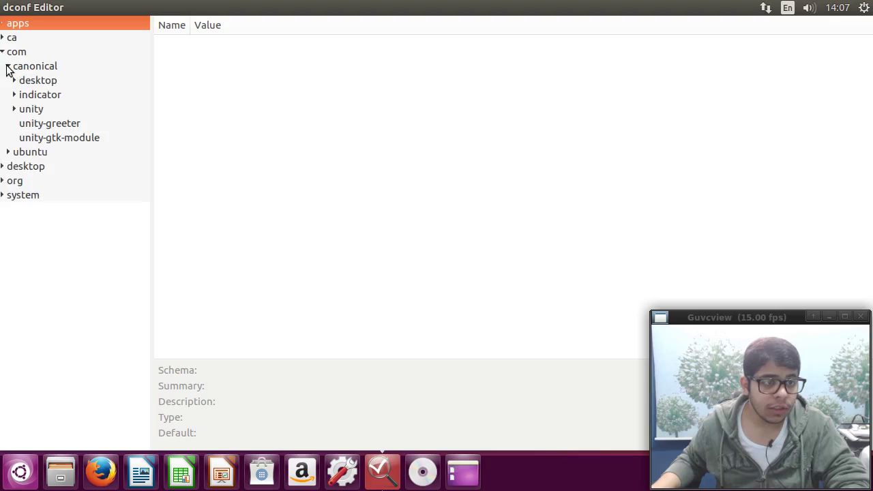
click(13, 109)
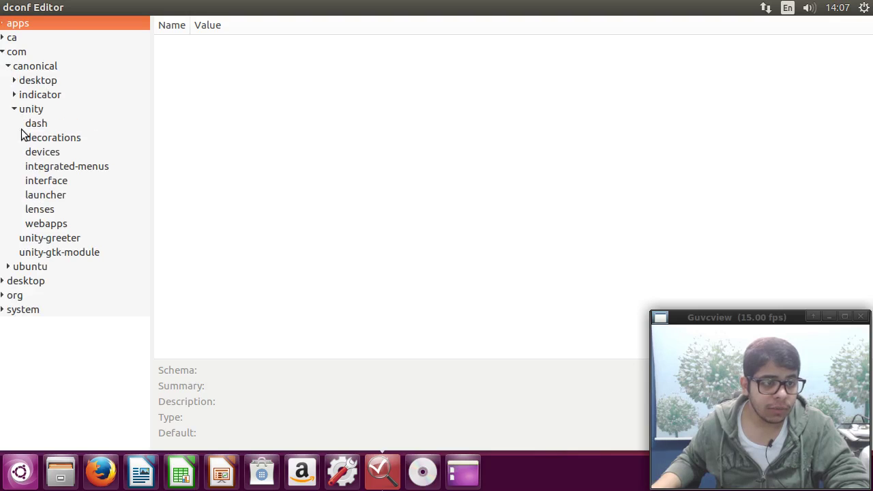
click(50, 195)
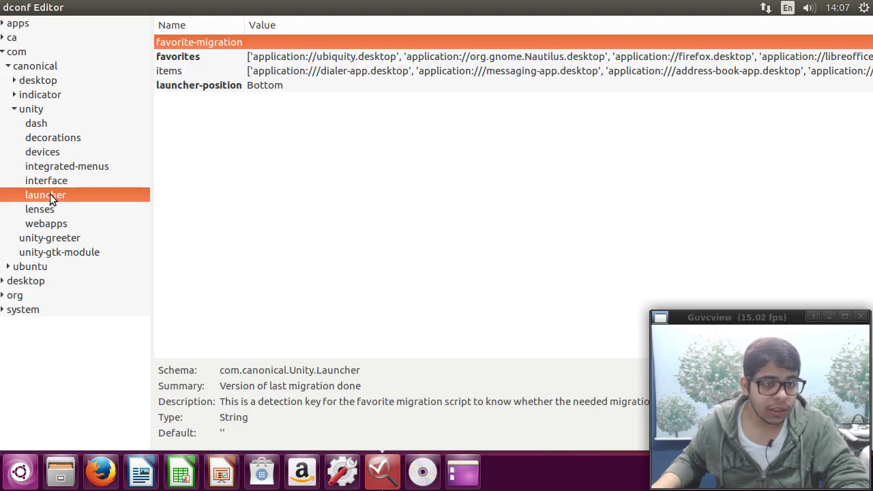
click(277, 83)
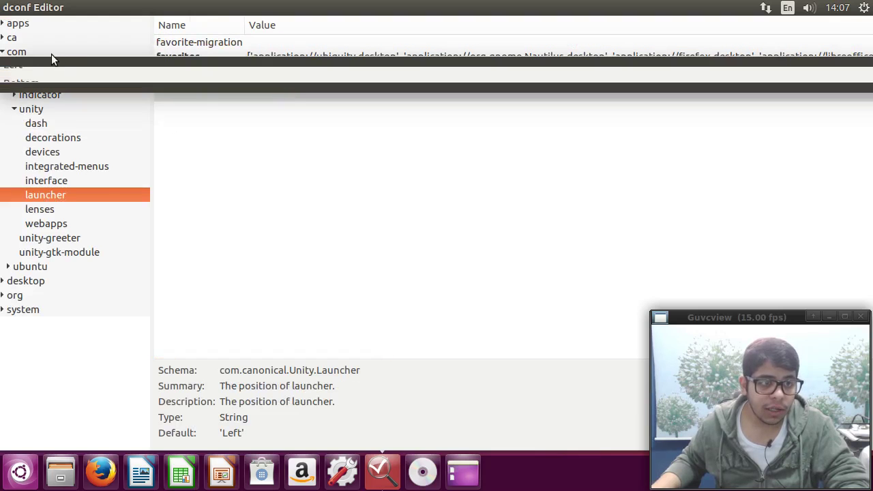
click(37, 64)
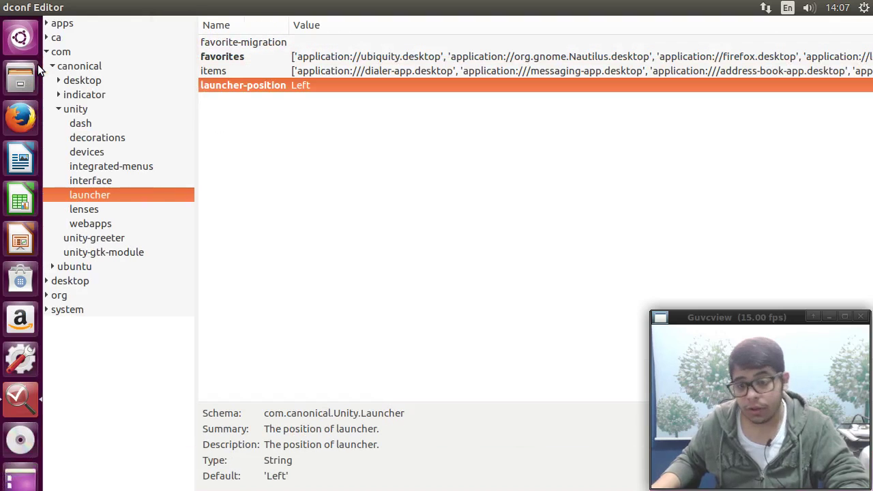
click(8, 11)
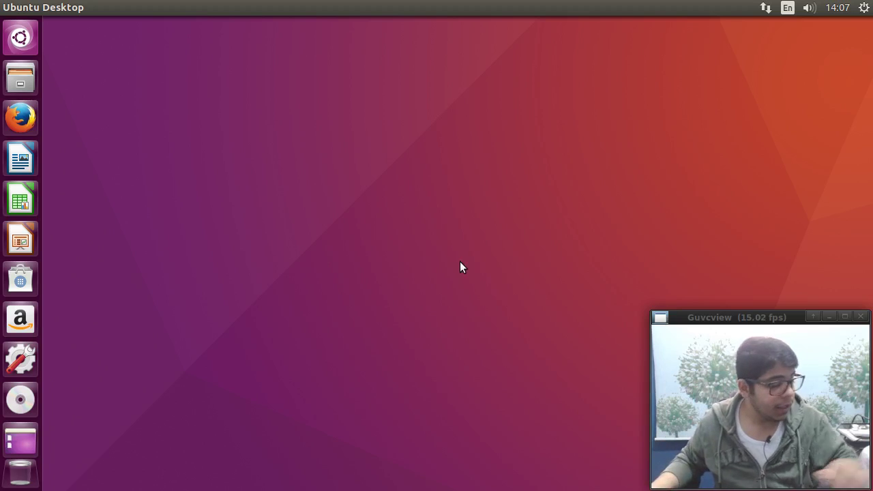
- Search the Dash for "sess" to view the session commands, clear the search and return to the desktop
click(42, 38)
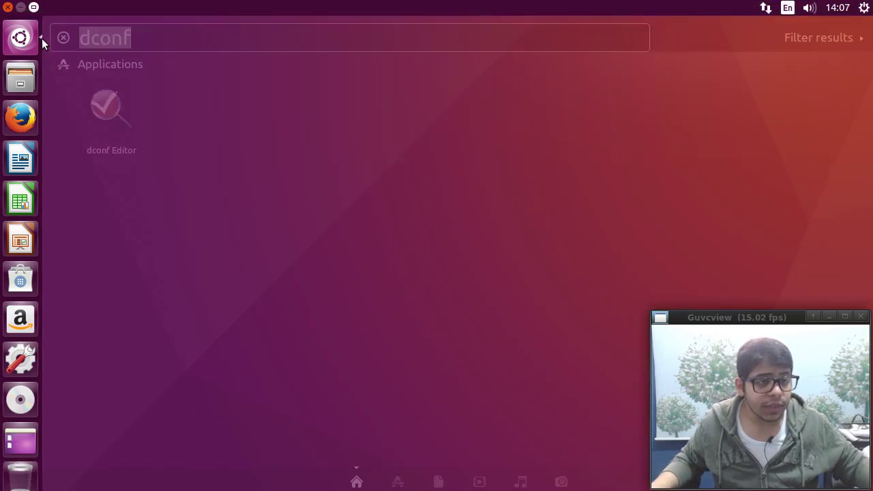
text(sess)
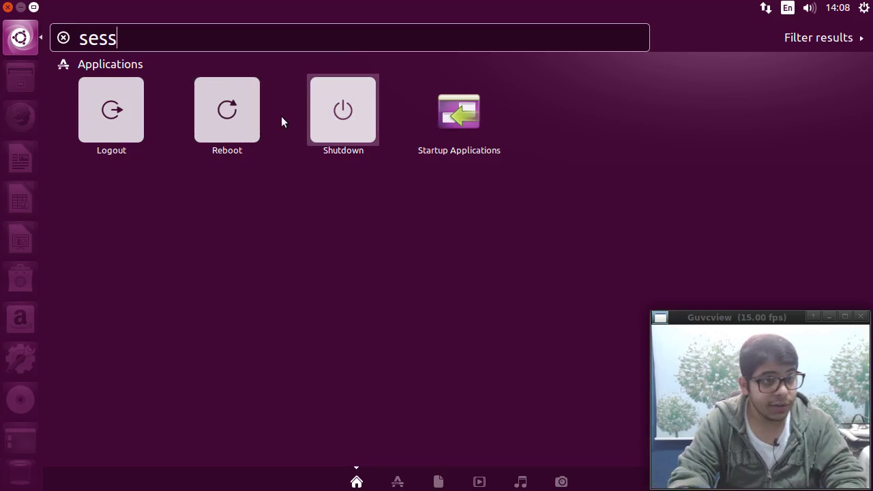
key(Escape)
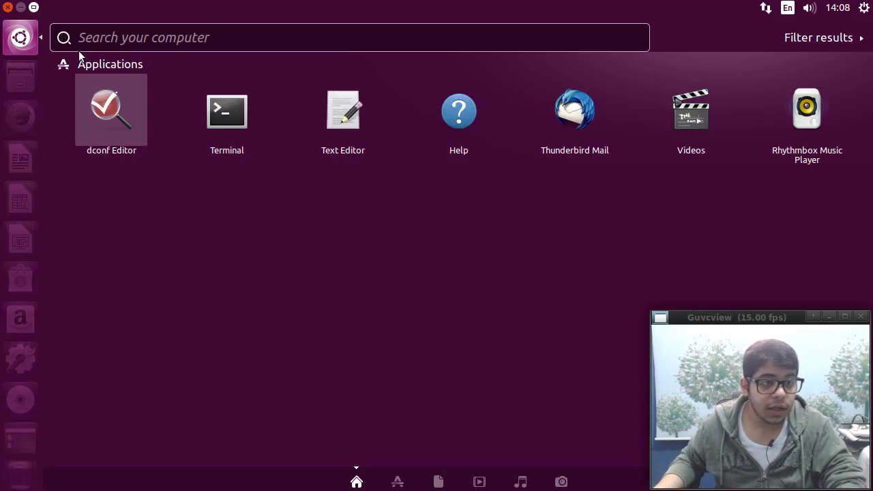
click(26, 42)
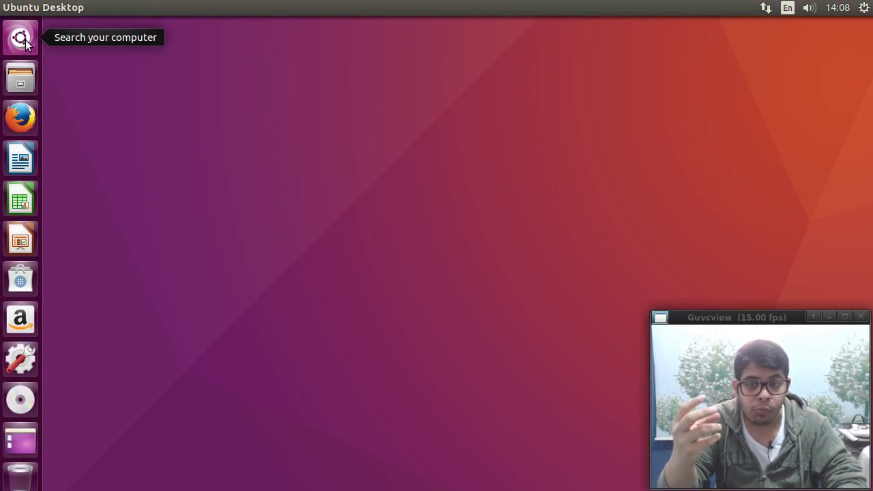
click(21, 38)
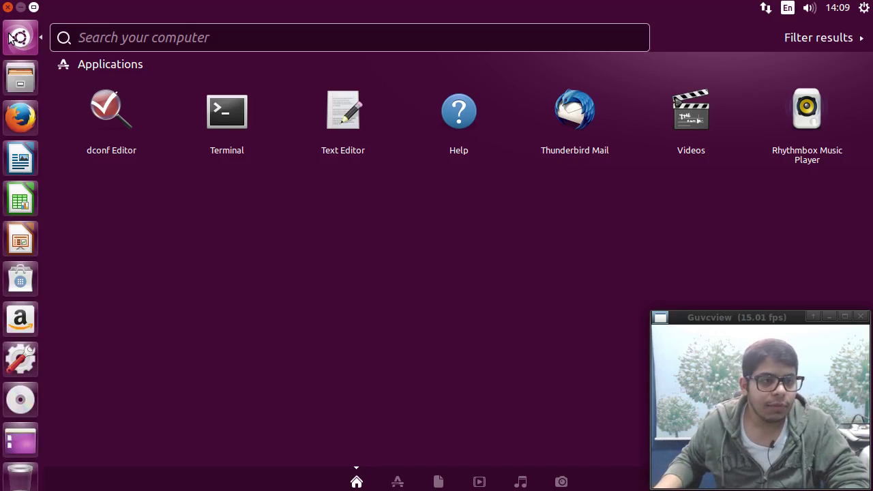
click(9, 37)
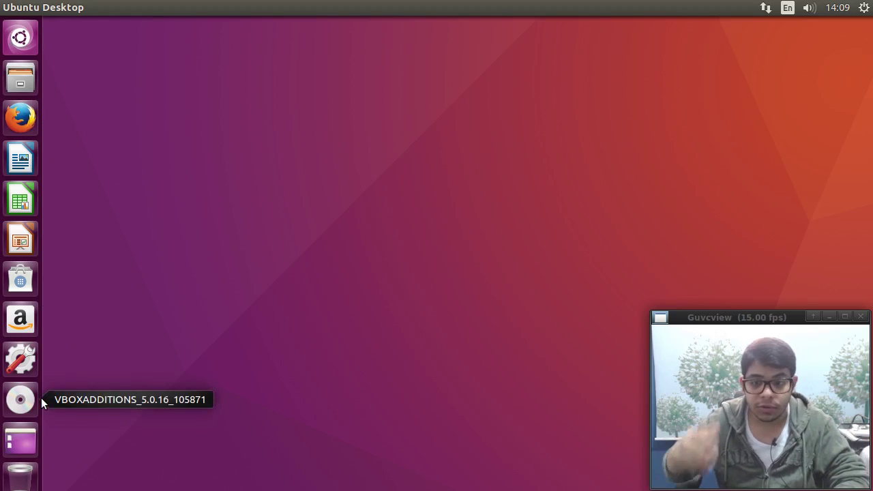
- Check the online search results option for the Dash in the Security & Privacy settings, and close the settings
click(20, 359)
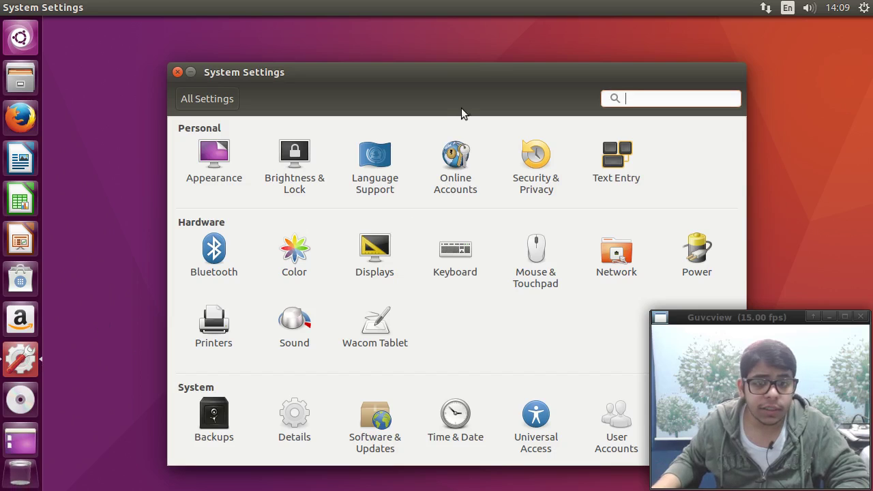
click(510, 159)
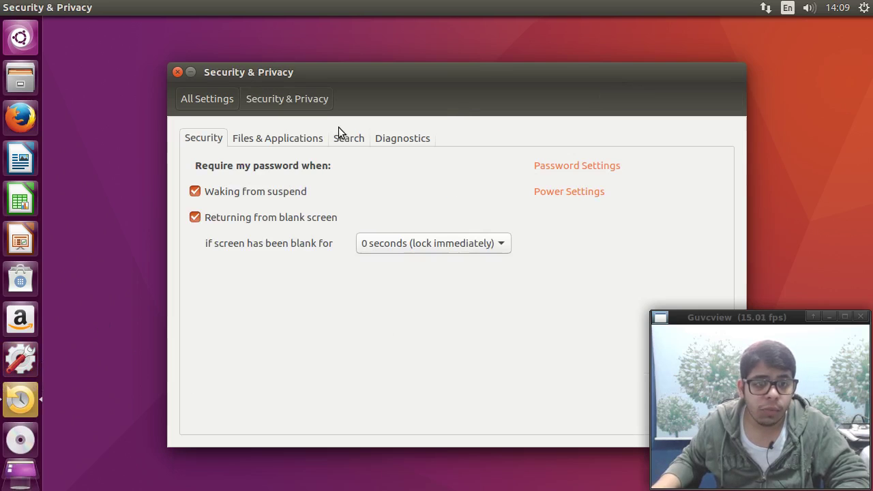
click(335, 140)
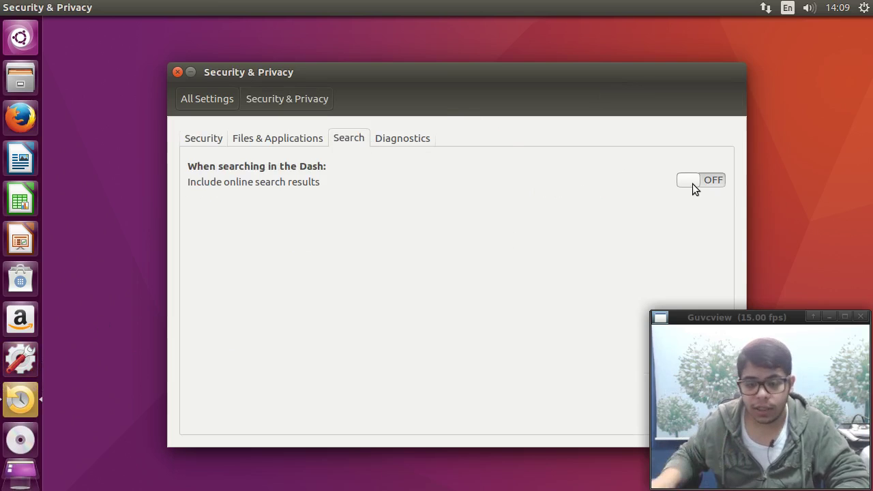
click(180, 72)
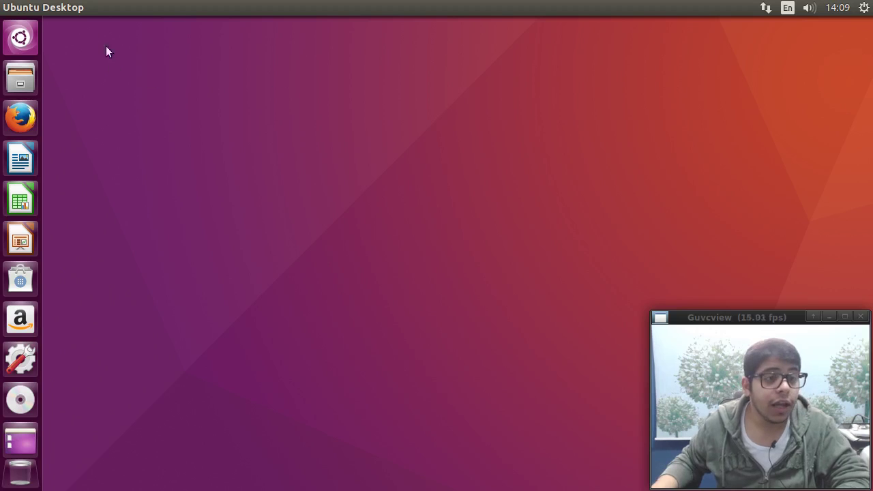
- Open Firefox with the Files window dismissed, and move the browser window down to the middle of the desktop
click(31, 85)
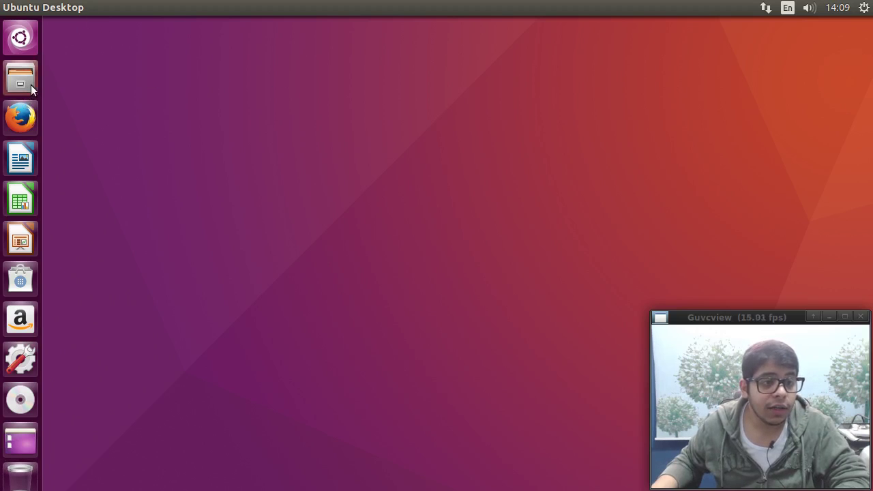
click(26, 110)
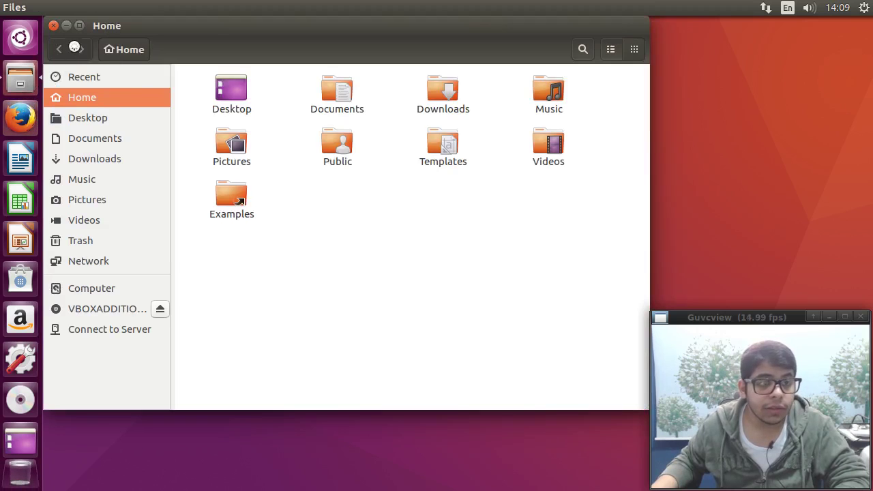
click(64, 26)
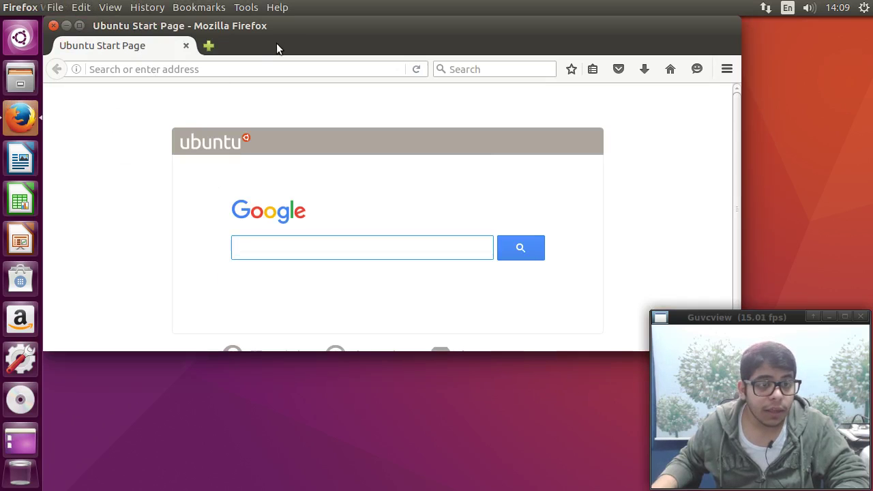
drag(293, 27, 323, 94)
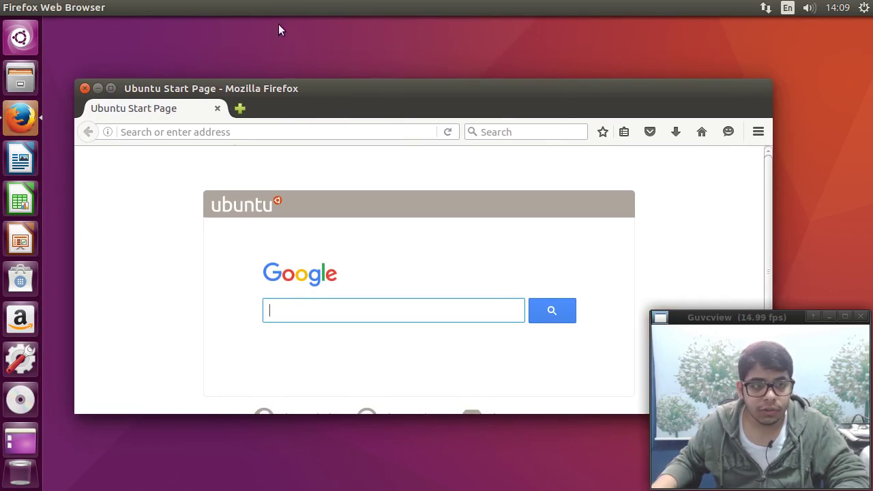
- Open the desktop's Appearance settings, move the window clear, and set Menus visibility to Always displayed in the Behavior options
right_click(280, 41)
click(334, 160)
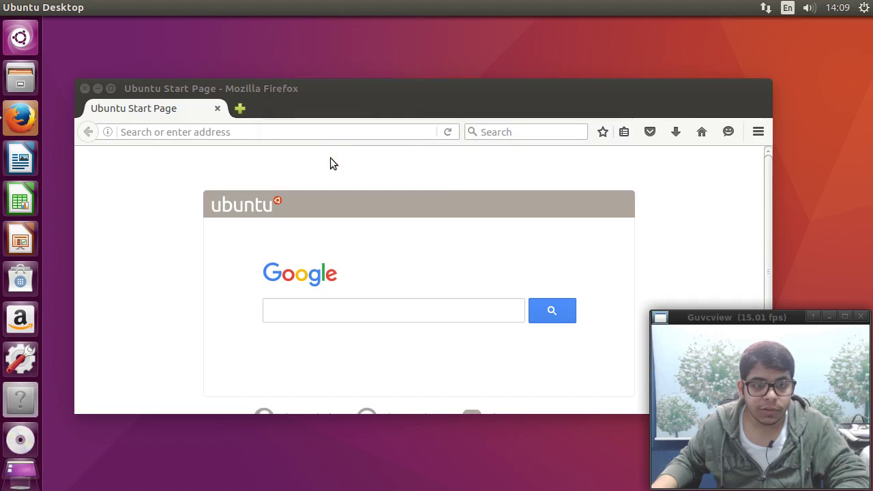
drag(306, 80, 195, 28)
click(144, 93)
click(398, 282)
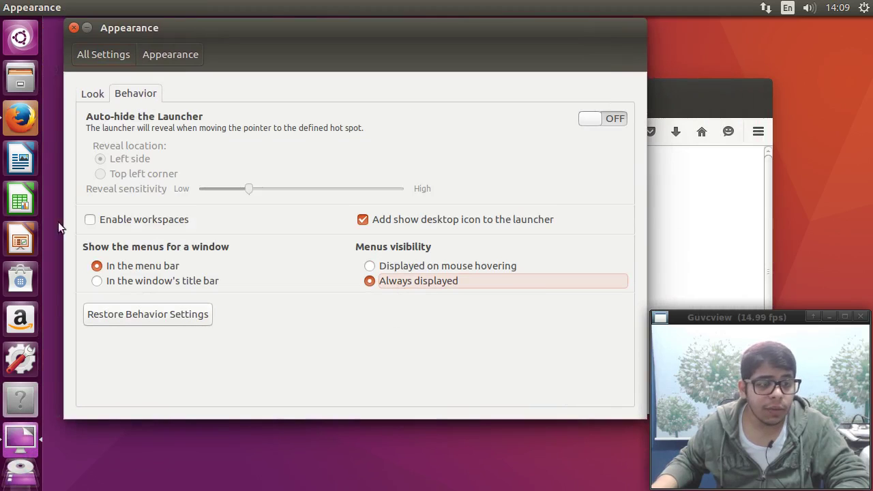
- Bring Firefox to the front to check its menus, and close both Firefox and the Appearance settings
click(18, 123)
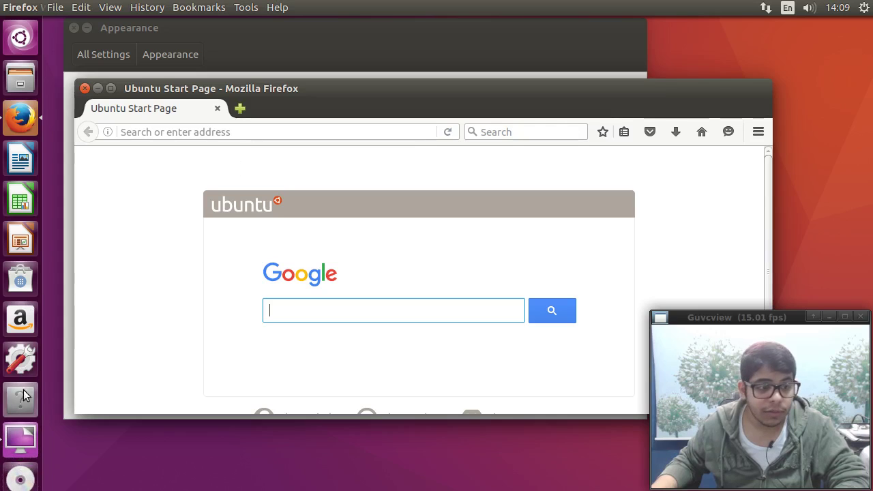
click(84, 88)
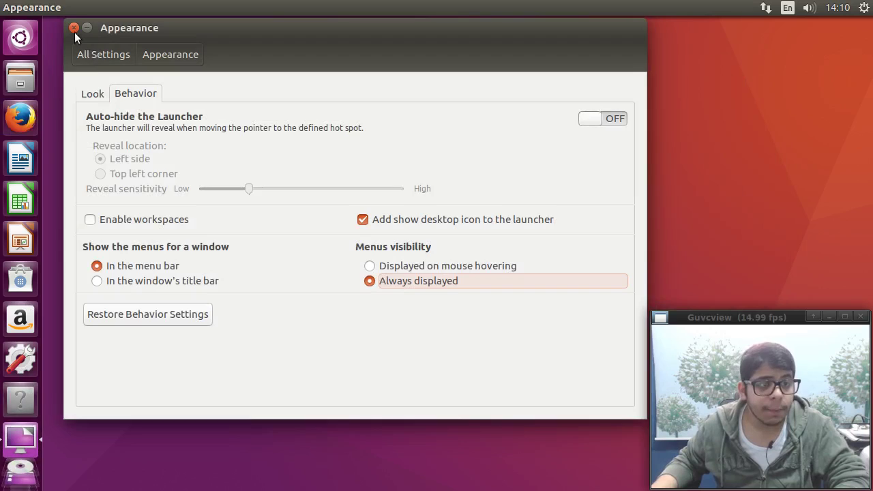
click(73, 30)
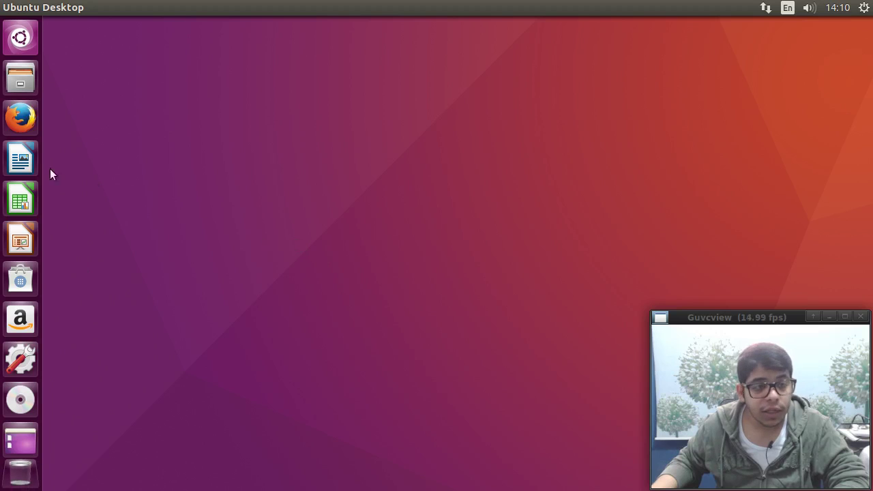
- Open a new LibreOffice Writer document to view its window, and close it
right_click(20, 159)
click(109, 178)
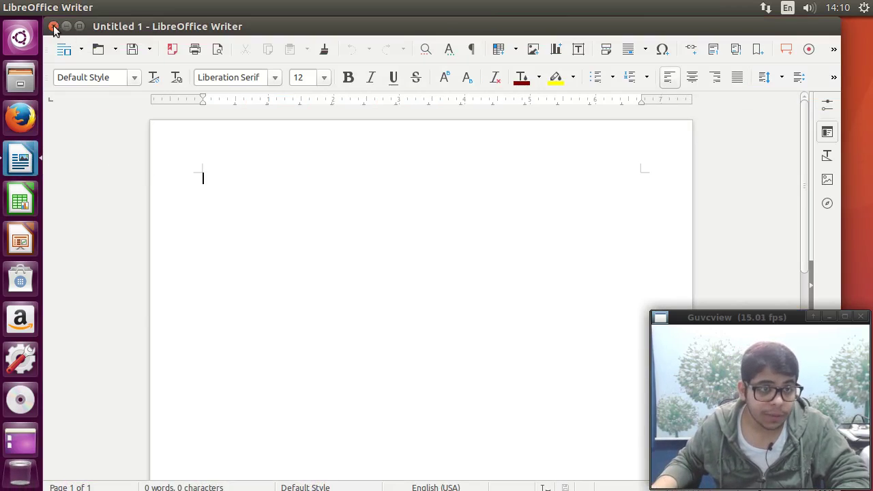
click(54, 27)
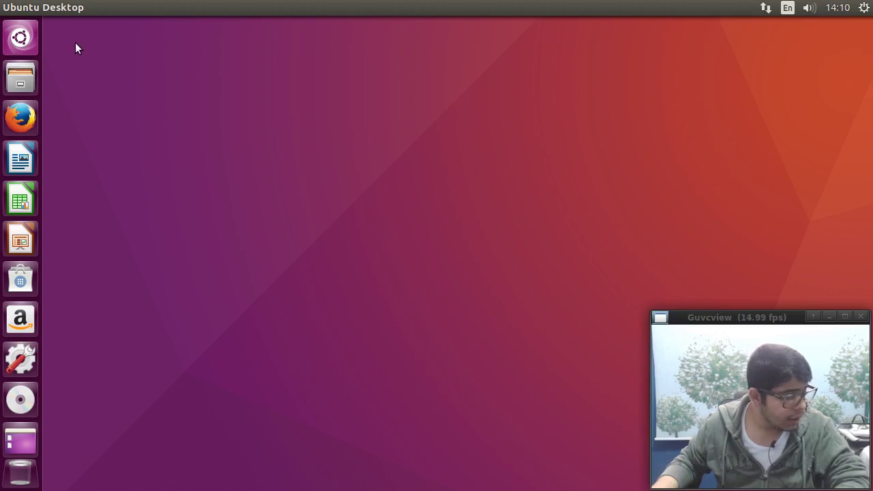
- Check the volume and microphone controls in the system's sound indicator, and dismiss it
click(815, 12)
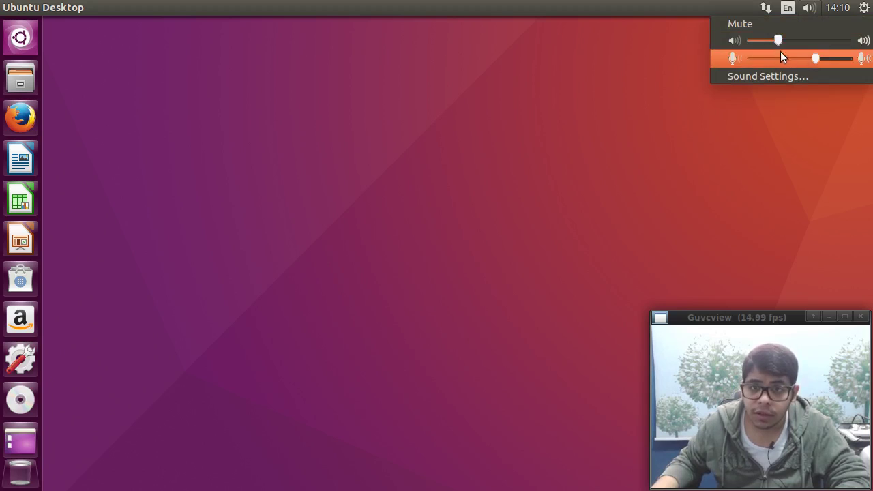
click(563, 110)
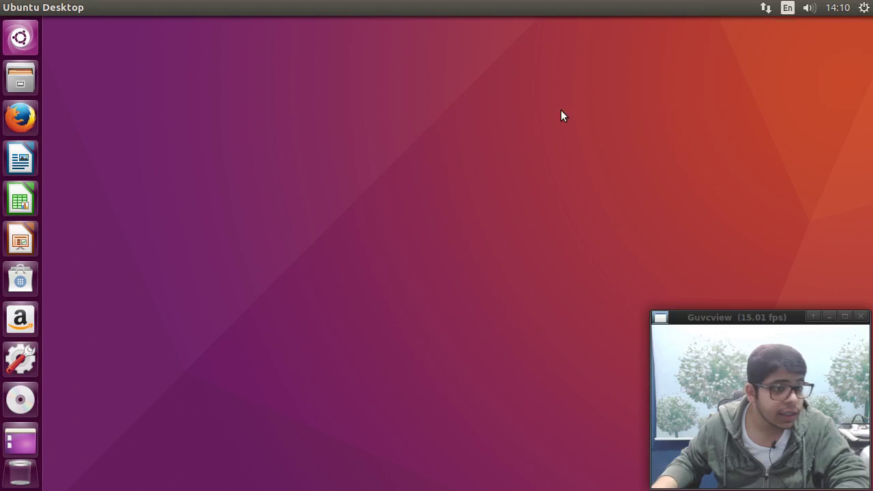
- Open a terminal from the Dash, run "uname -a" to examine the kernel version, and close the terminal
click(31, 39)
click(228, 127)
text(l)
key(BackSpace)
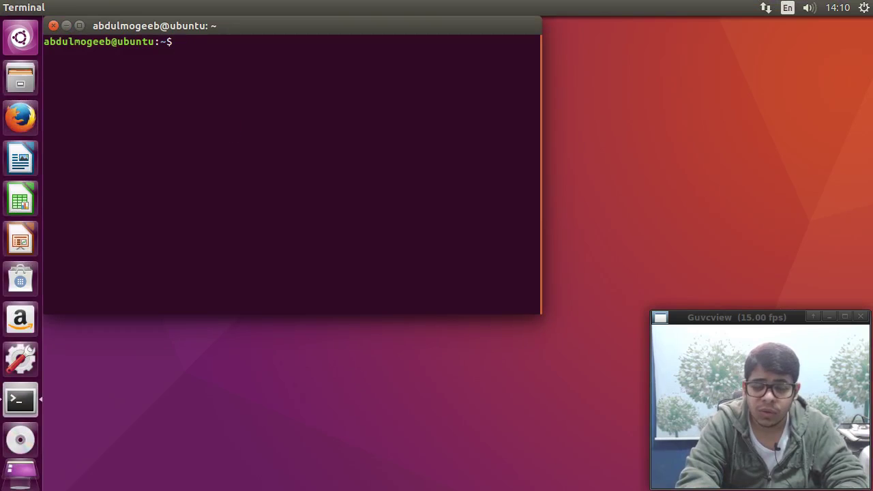
text(uname -a)
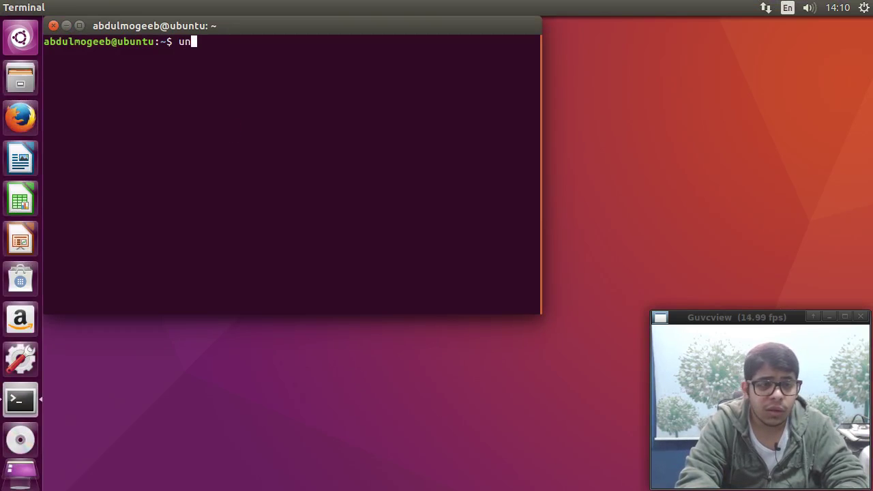
key(Return)
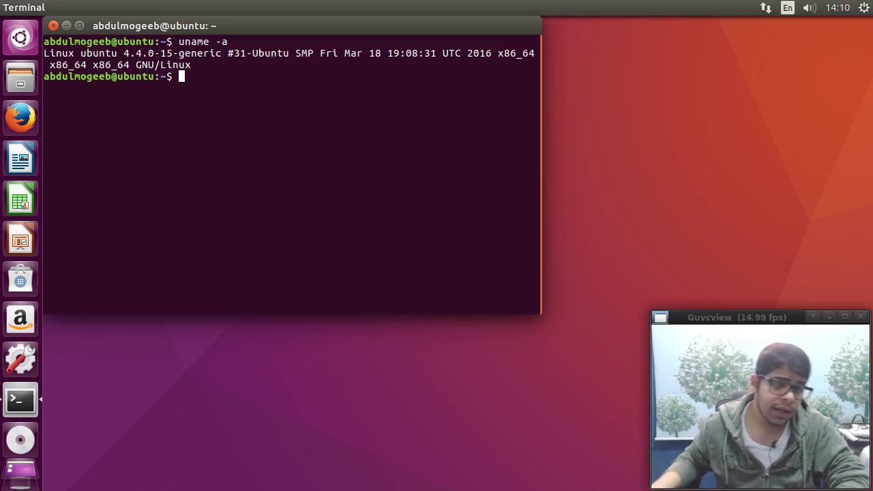
click(52, 27)
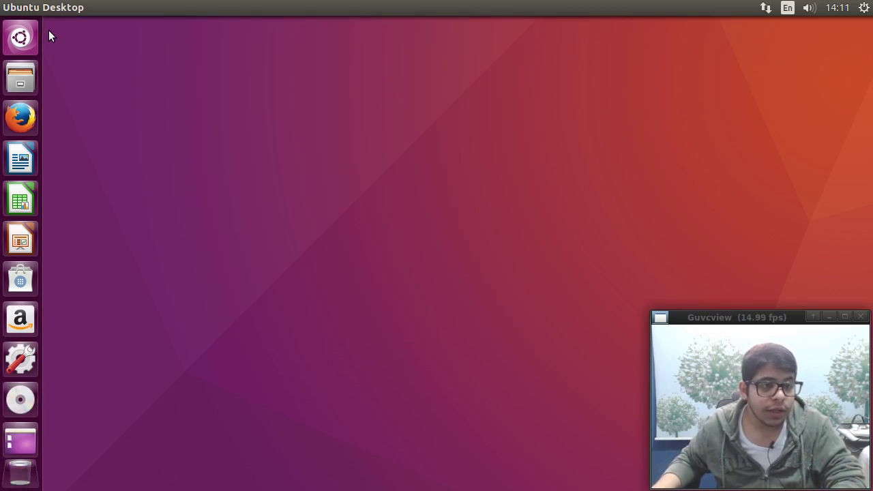
- Open Software, look it up in the Dash with "gnome so", and maximize its window
click(22, 280)
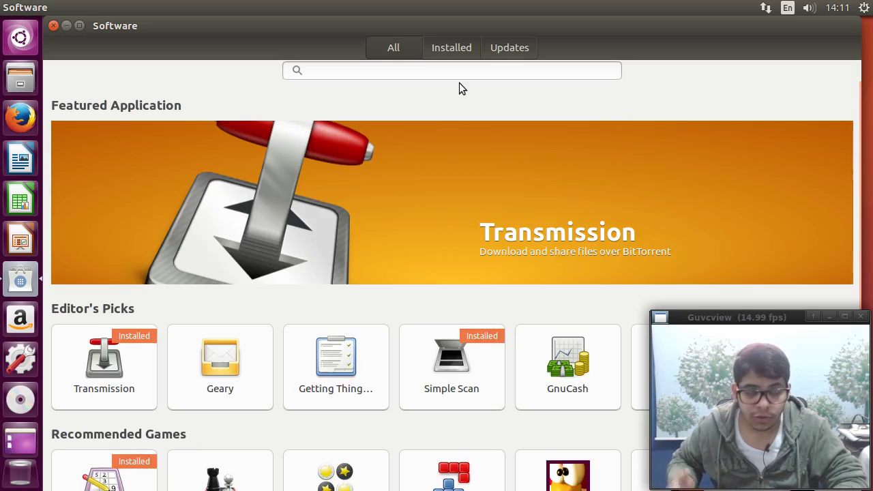
click(32, 49)
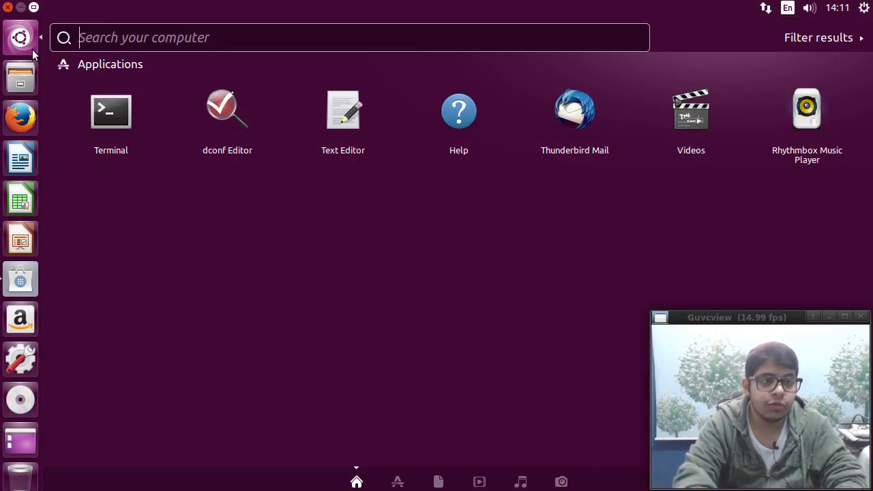
text(gnomw)
key(BackSpace)
key(BackSpace)
text(e so)
click(111, 109)
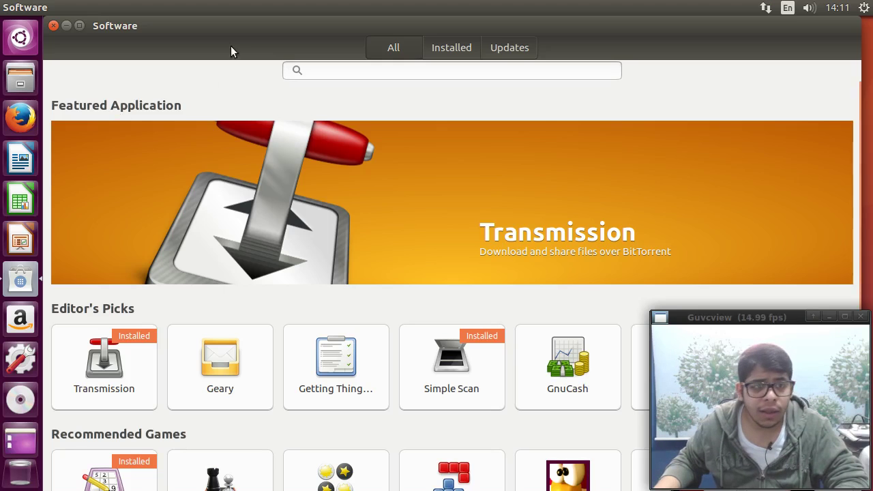
click(78, 25)
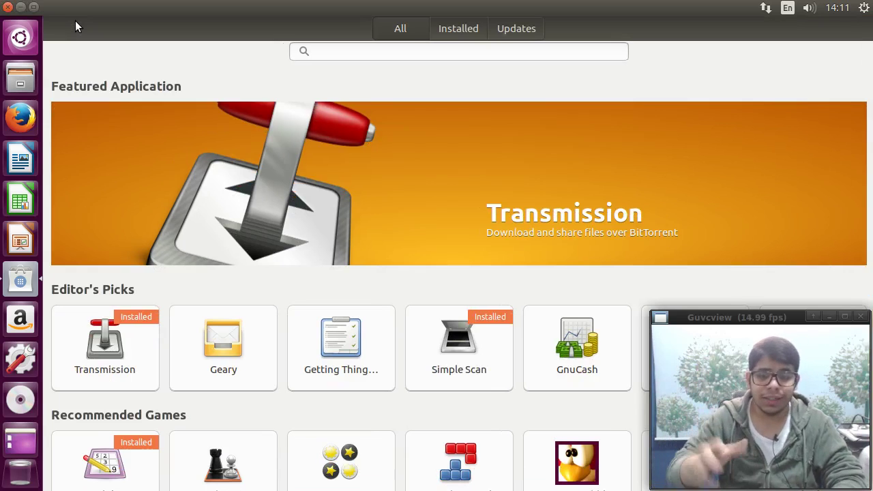
- View the Transmission details page and the list of installed applications in Software, and return to all applications
click(121, 363)
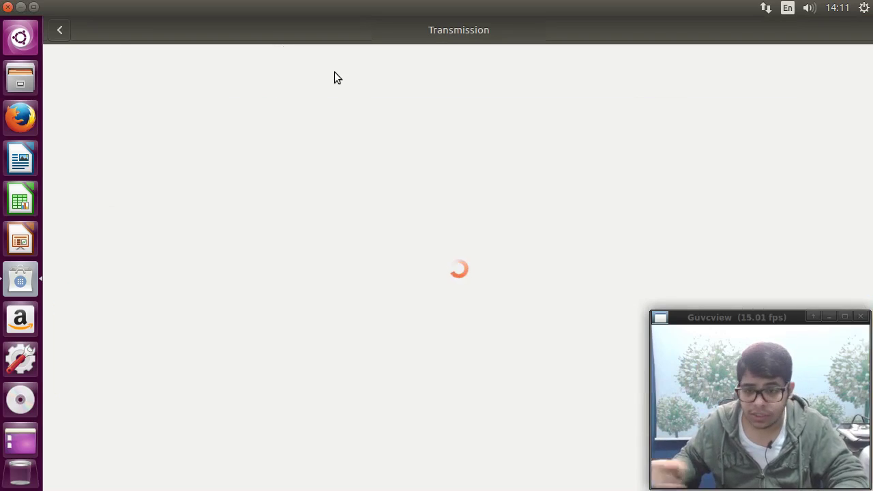
click(67, 29)
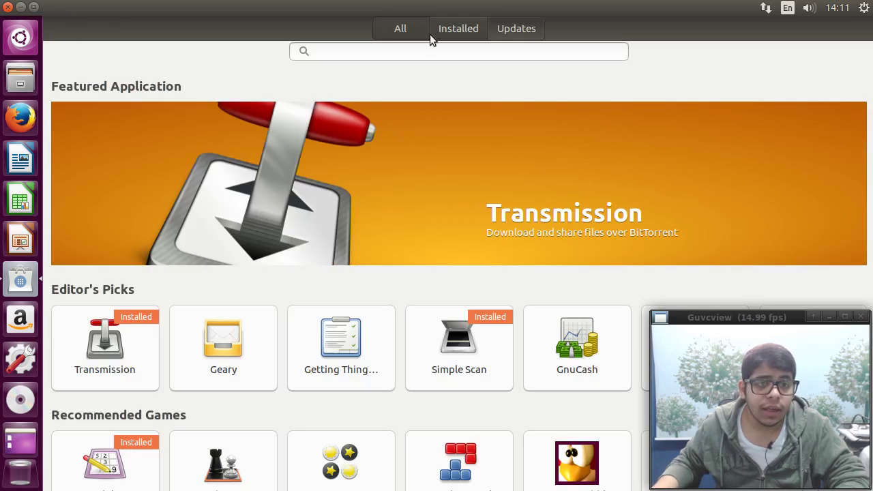
click(459, 38)
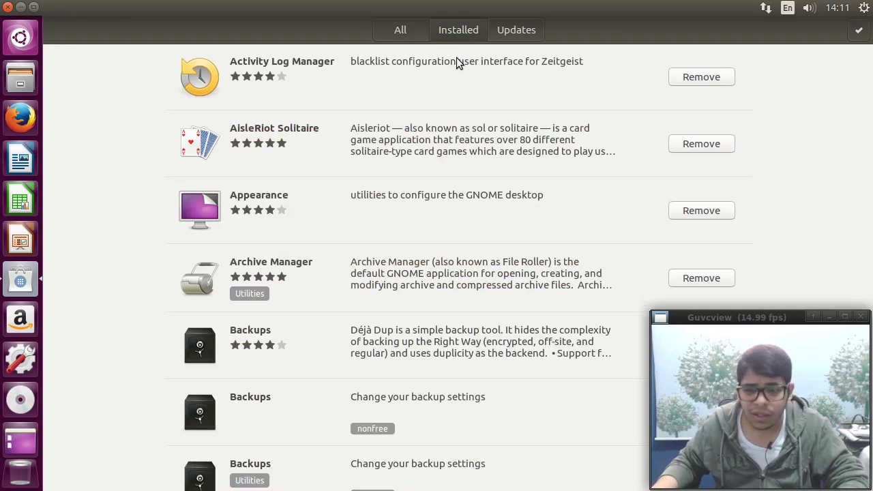
click(422, 38)
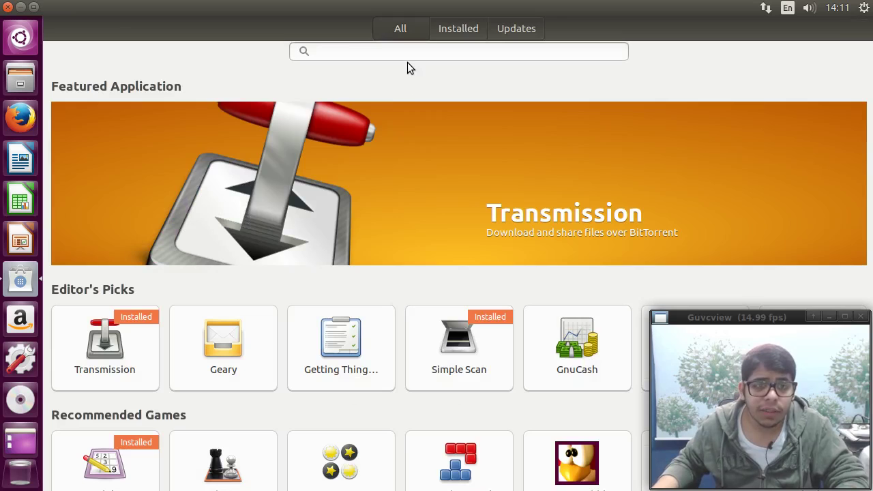
- Search Software for "thunder" and clear the search
click(406, 56)
text(thunder)
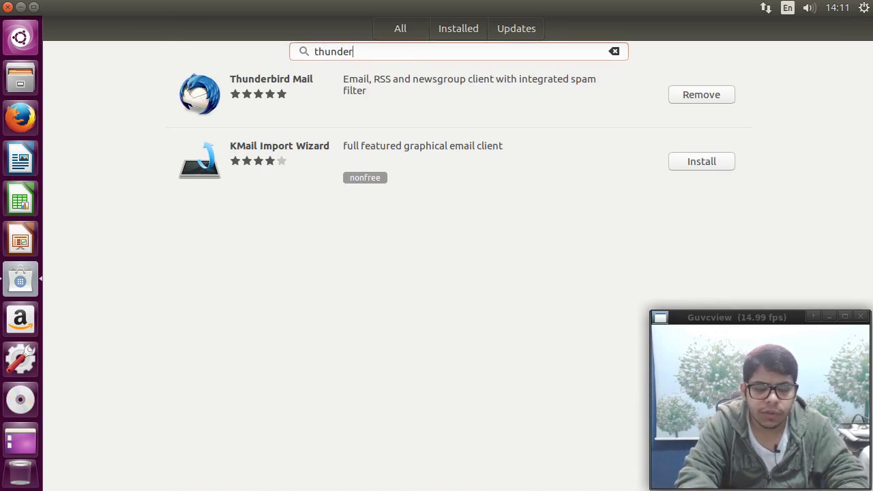
key(BackSpace)
key(BackSpace)
key(BackSpace)
key(BackSpace)
key(BackSpace)
key(BackSpace)
key(BackSpace)
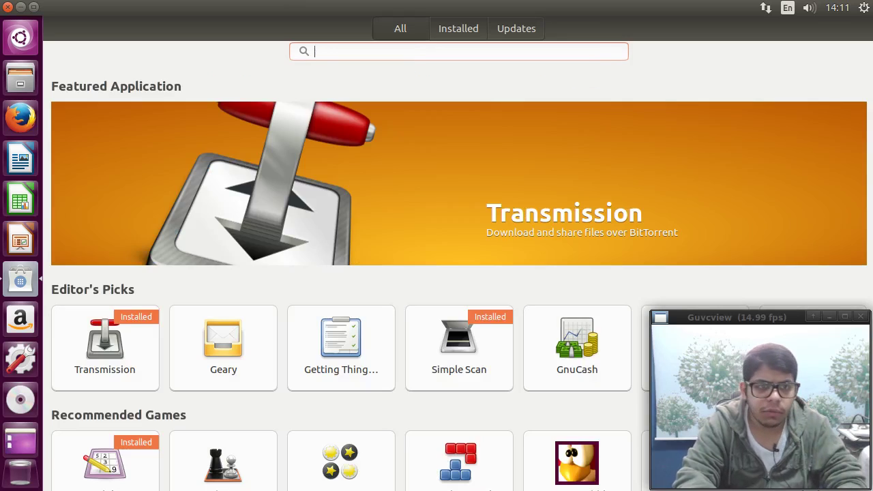
- Search Software for "gimp" and clear the search
text(gimp)
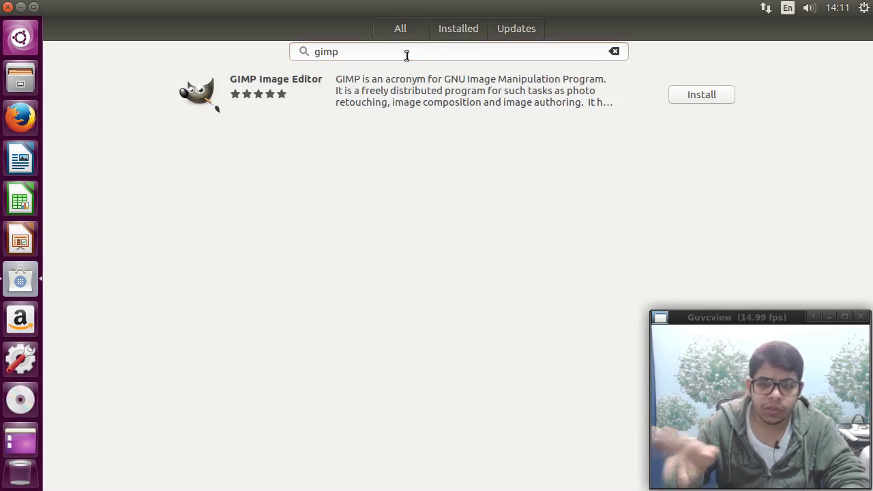
key(BackSpace)
key(BackSpace)
key(BackSpace)
key(BackSpace)
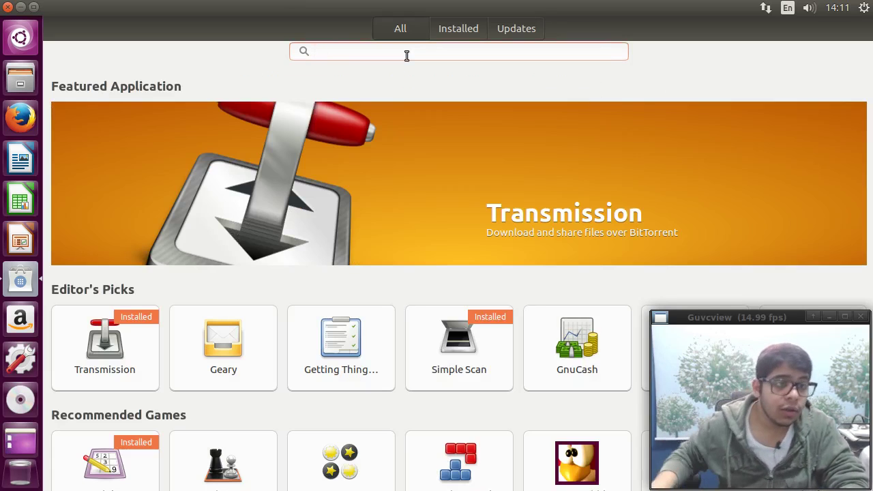
- Enter "cal" as a search in Software and clear it
text(cal)
key(BackSpace)
key(BackSpace)
key(BackSpace)
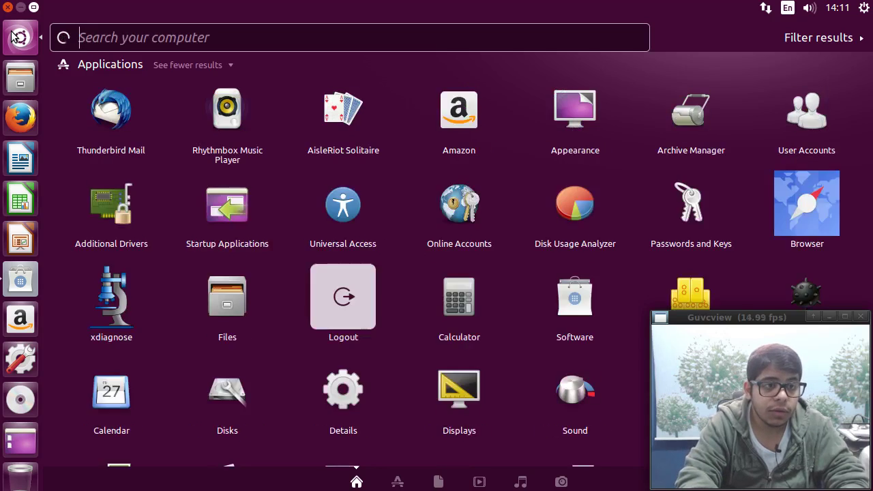
- Search the Dash for "cal", open Calendar to view its list of calendars, and close it
text(cal)
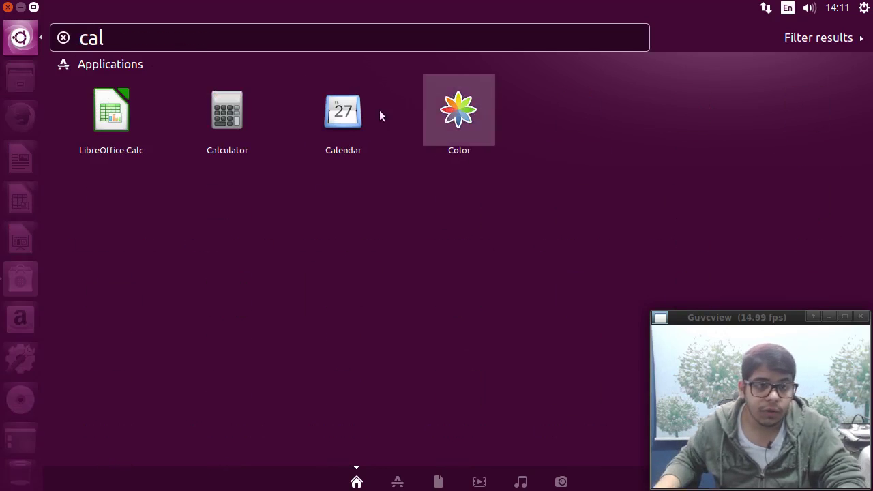
click(304, 120)
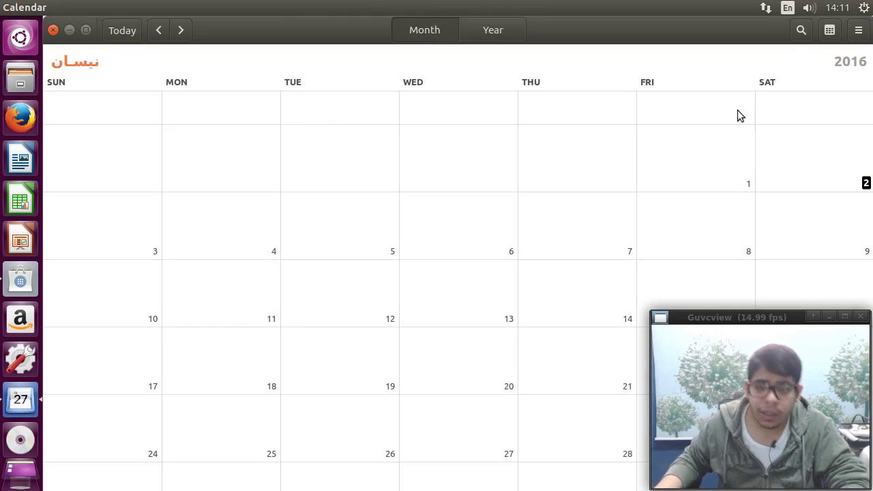
click(831, 32)
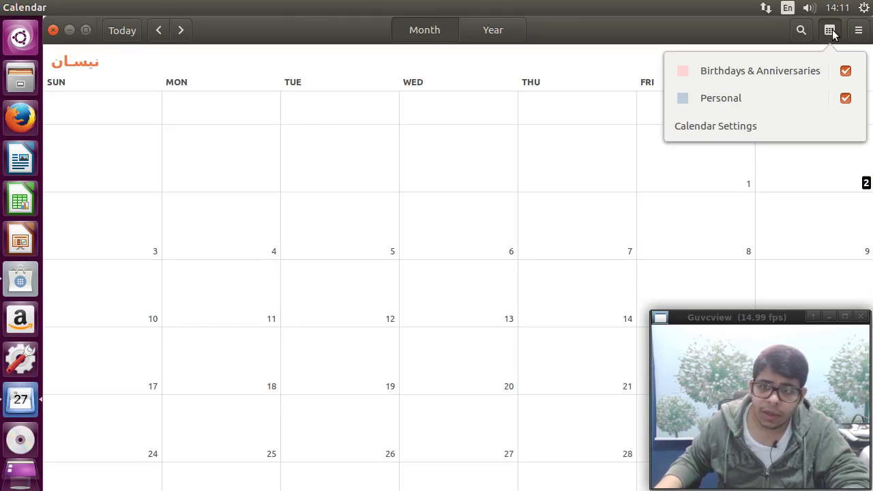
click(652, 27)
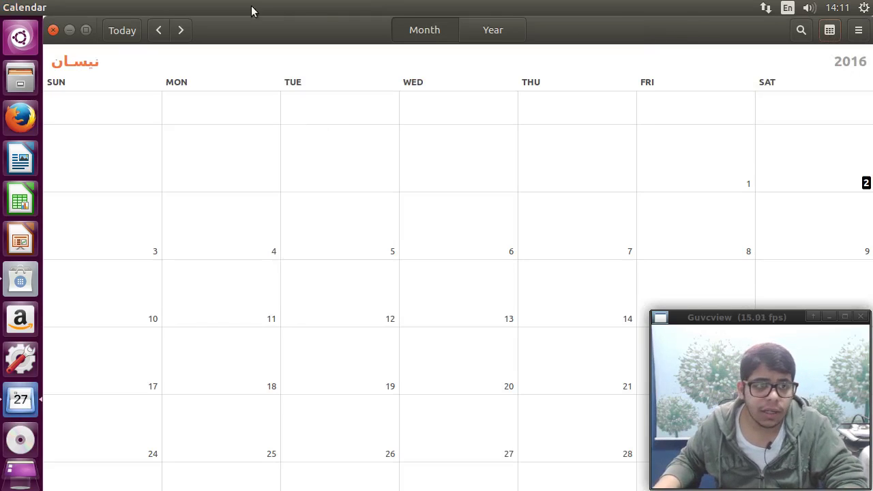
click(54, 30)
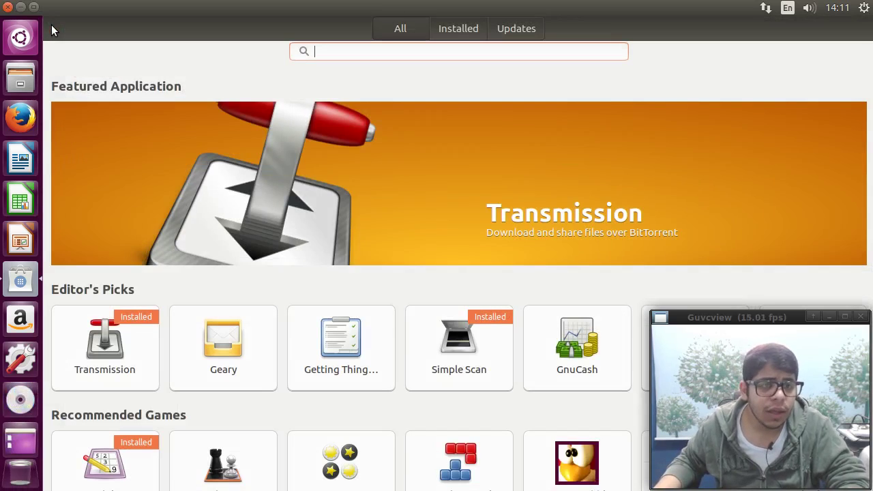
- Close Software, search the Dash for "brasero", and return to the desktop
click(9, 6)
click(17, 39)
text(b)
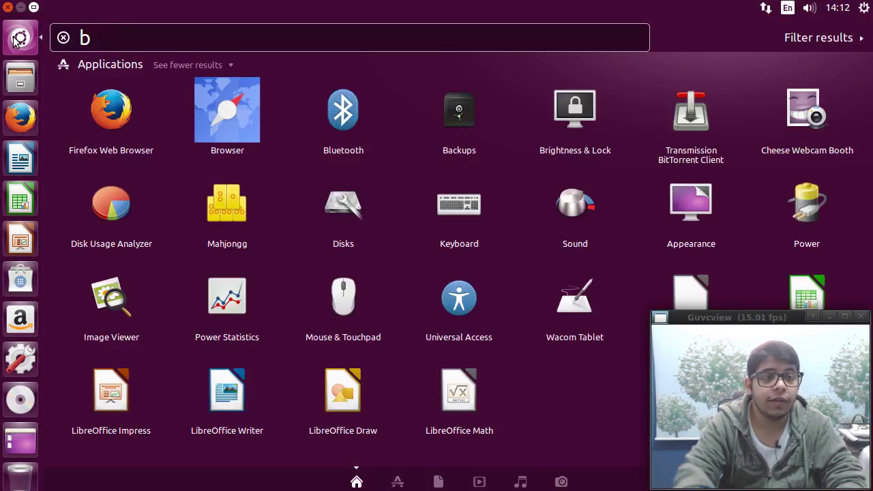
text(rasero)
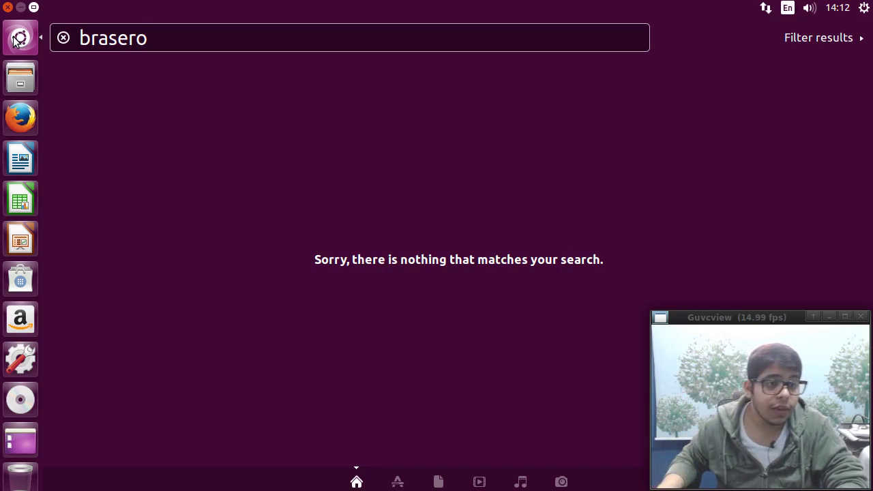
click(19, 39)
click(29, 42)
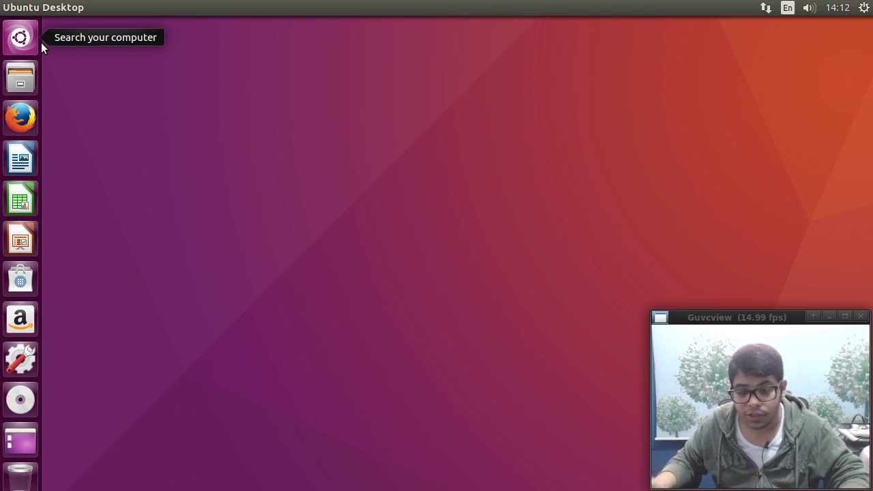
- Open the desktop background settings, apply the Tramonto a Scalea wallpaper, and minimize Appearance to view it
right_click(225, 84)
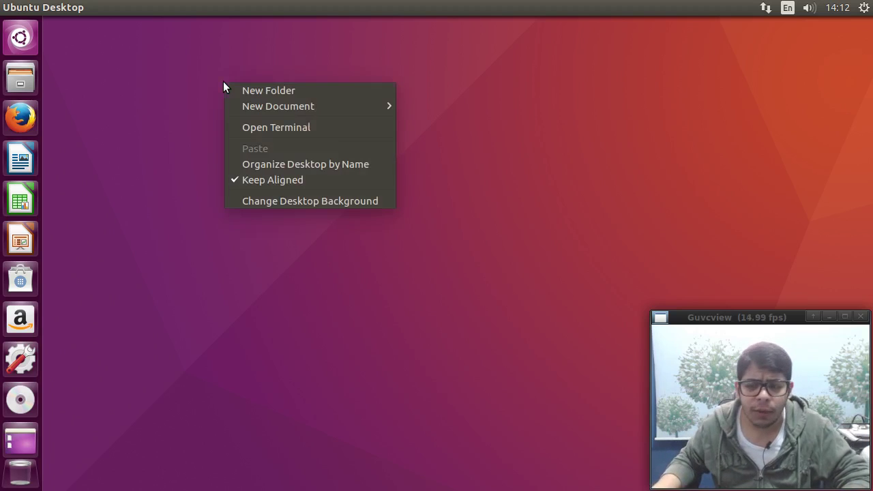
click(281, 201)
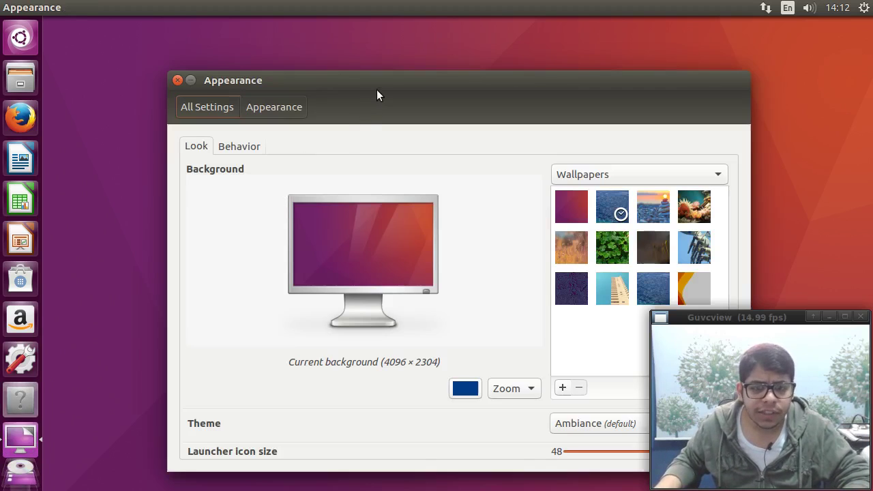
drag(327, 80, 219, 54)
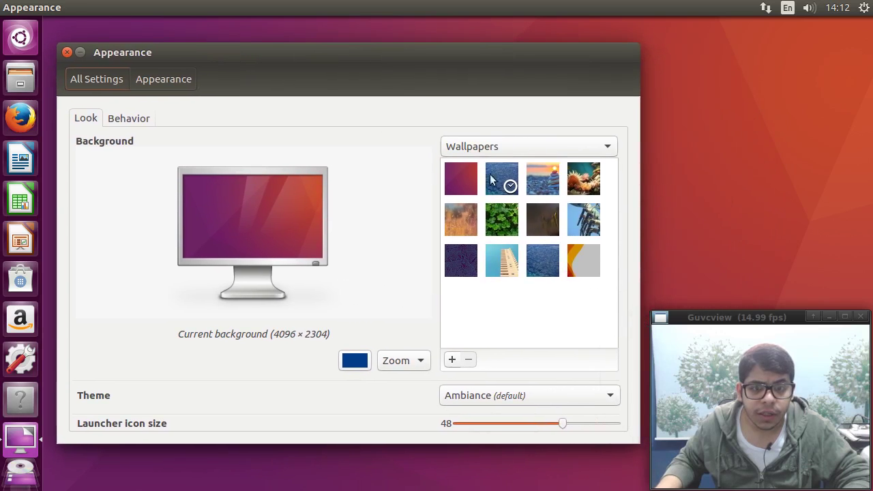
click(547, 194)
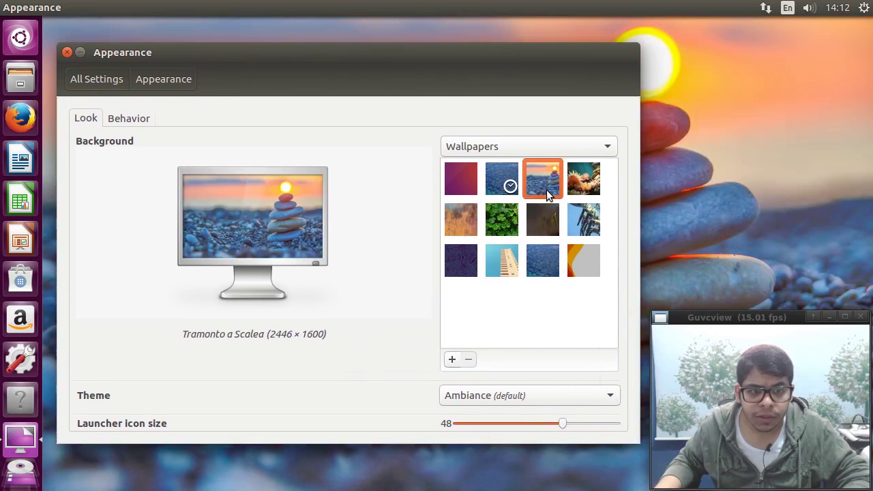
click(80, 51)
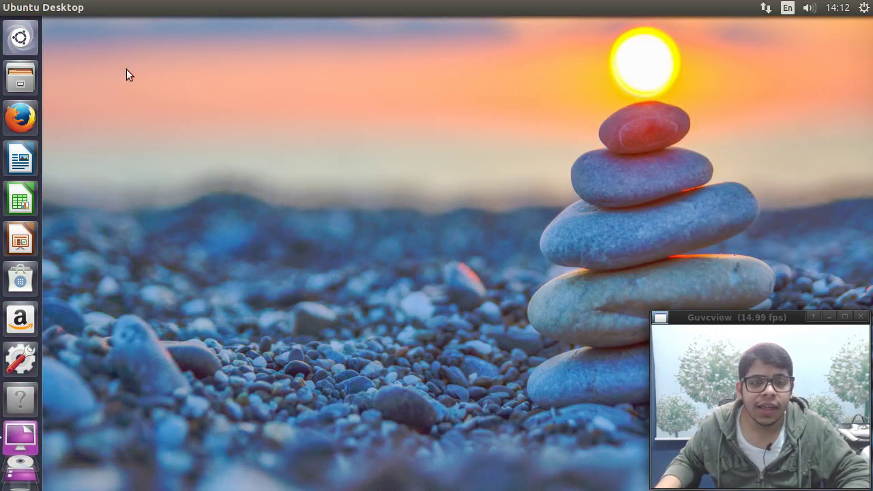
- Restore the Appearance window, apply the Tranquil wallpaper, and minimize the window to view the full desktop
click(31, 431)
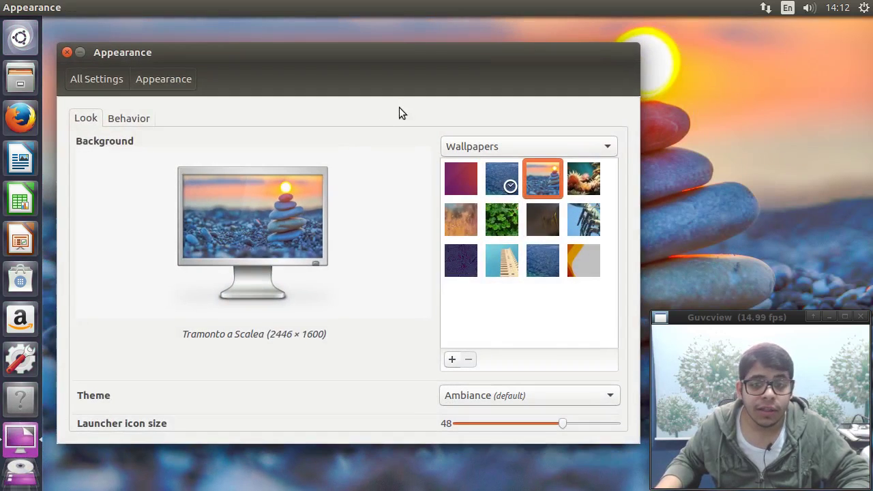
click(587, 180)
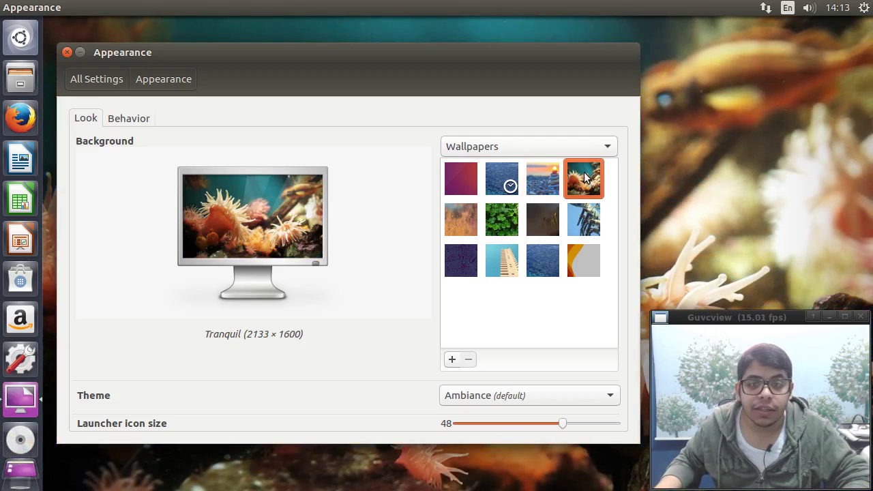
drag(371, 58, 365, 109)
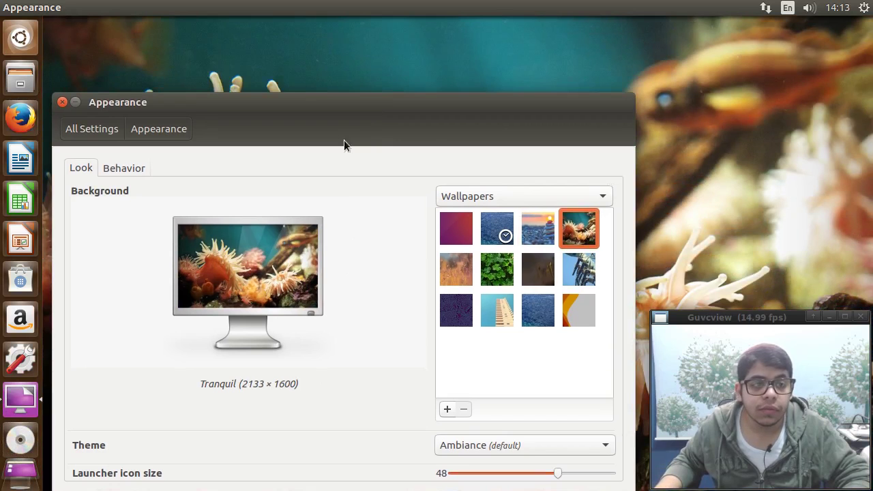
click(76, 103)
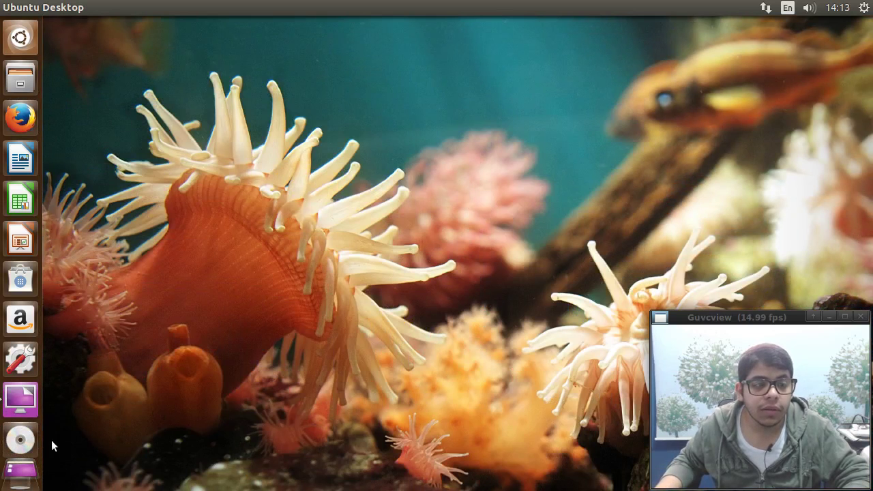
- Preview the Light my fire evening sun wallpaper and the Abstract Ubuntu wallpaper on the desktop, moving or minimizing Appearance out of the way
click(32, 415)
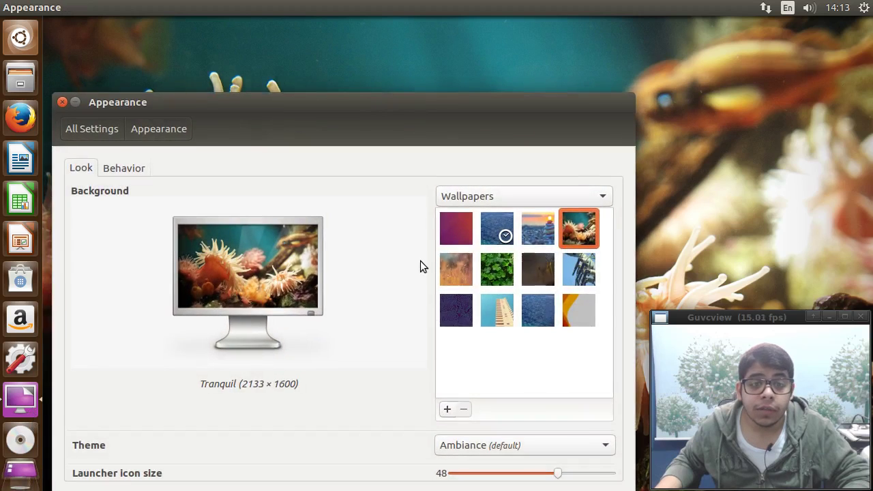
click(450, 266)
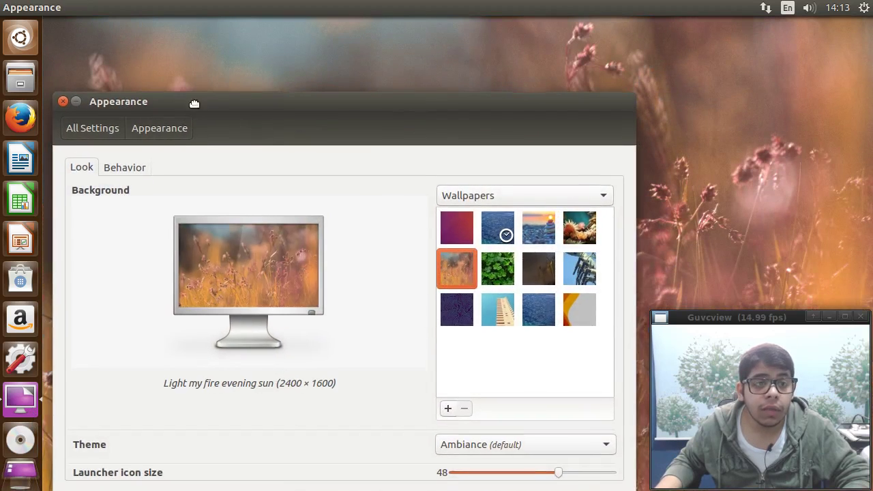
drag(153, 121, 371, 318)
drag(341, 197, 180, 52)
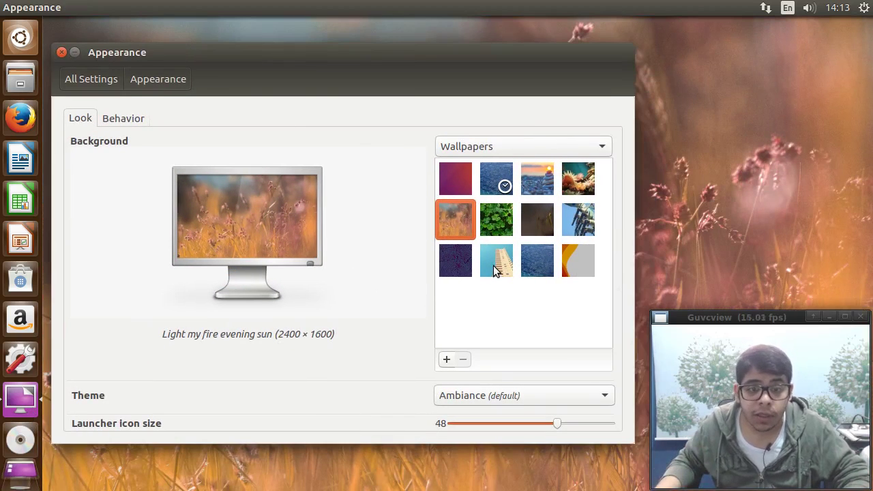
click(569, 266)
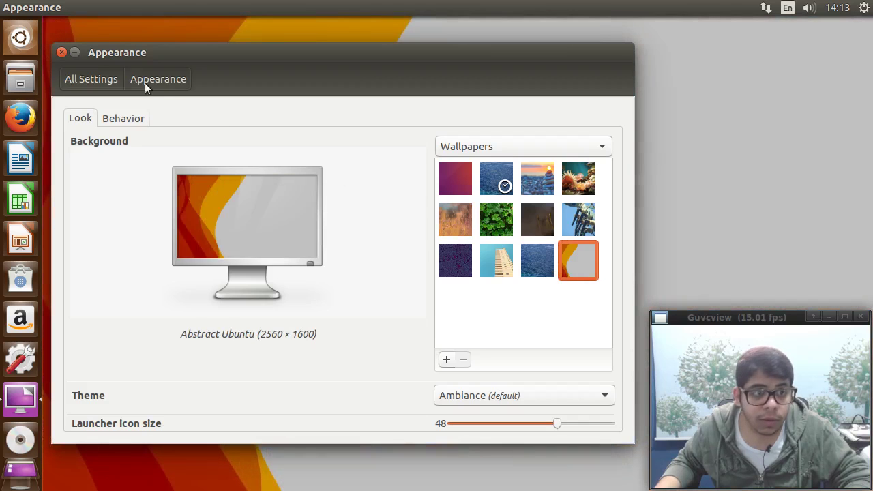
click(72, 53)
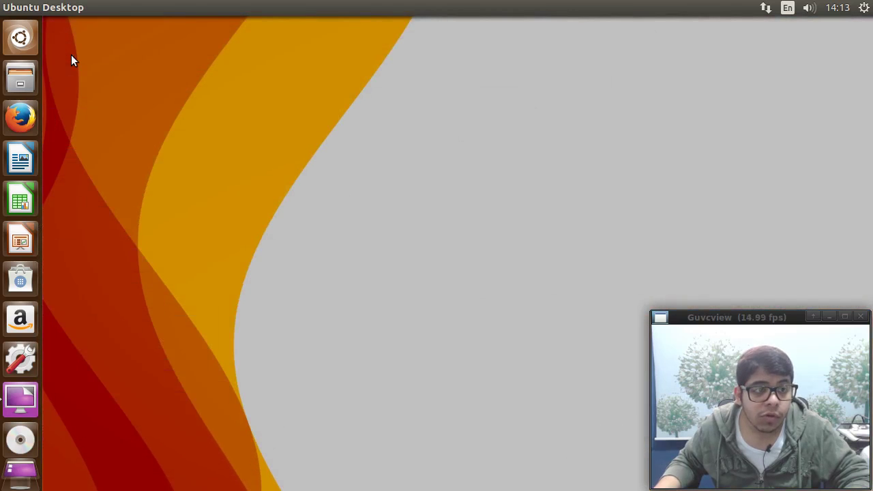
- Apply the default Ubuntu wallpaper in Appearance, and view the Behavior settings before closing the window
click(21, 399)
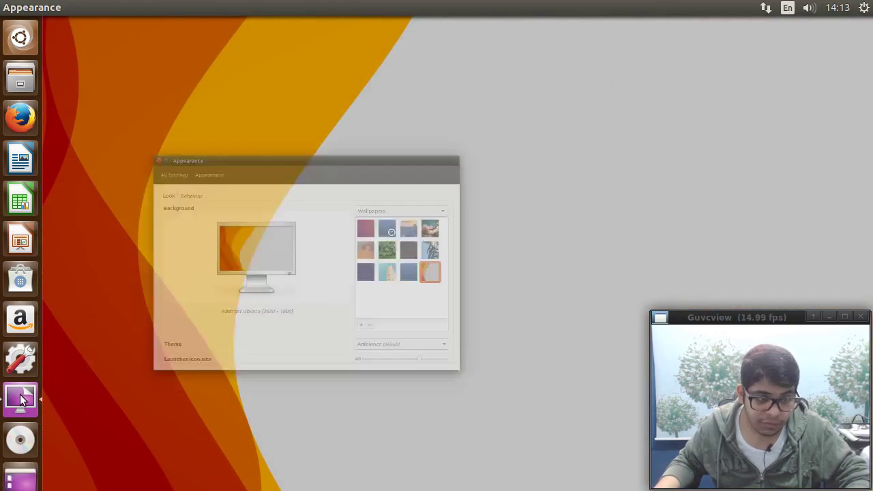
click(465, 196)
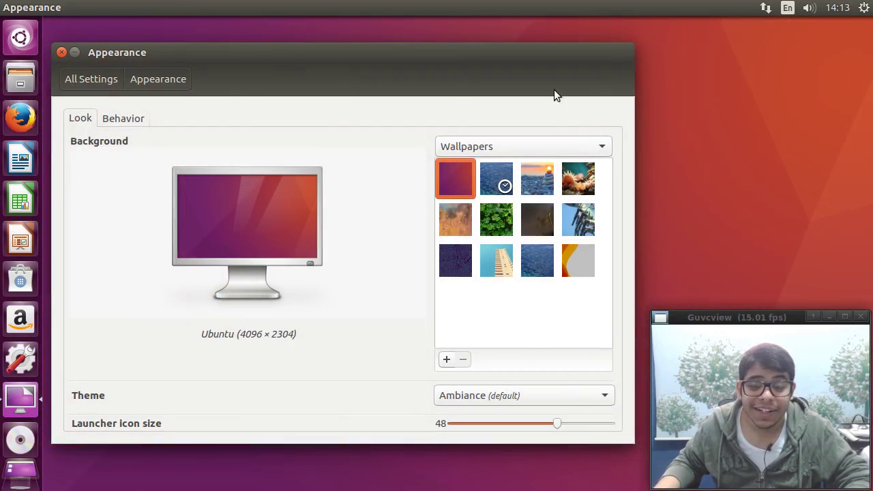
click(114, 110)
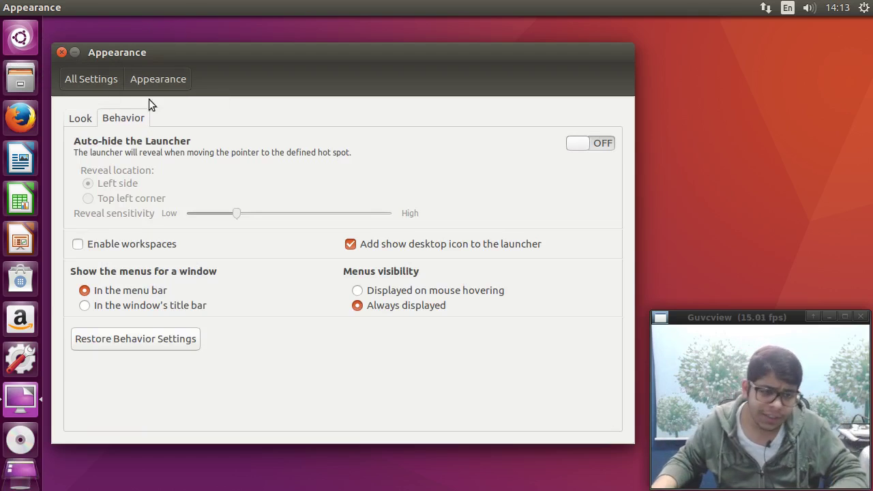
click(68, 57)
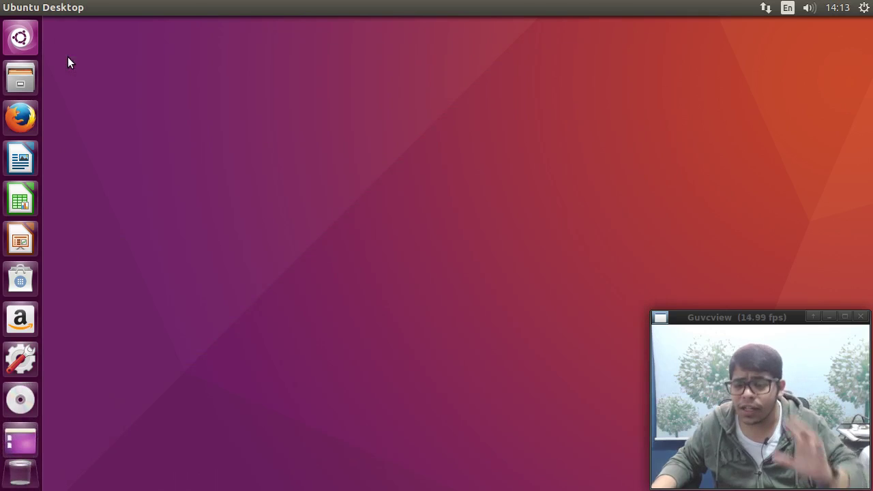